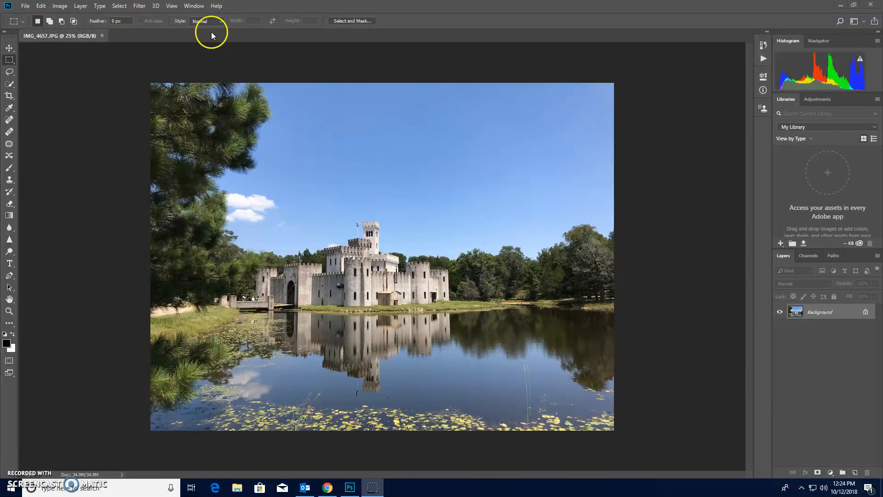
- Set the workspace to Photography
left_click(197, 6)
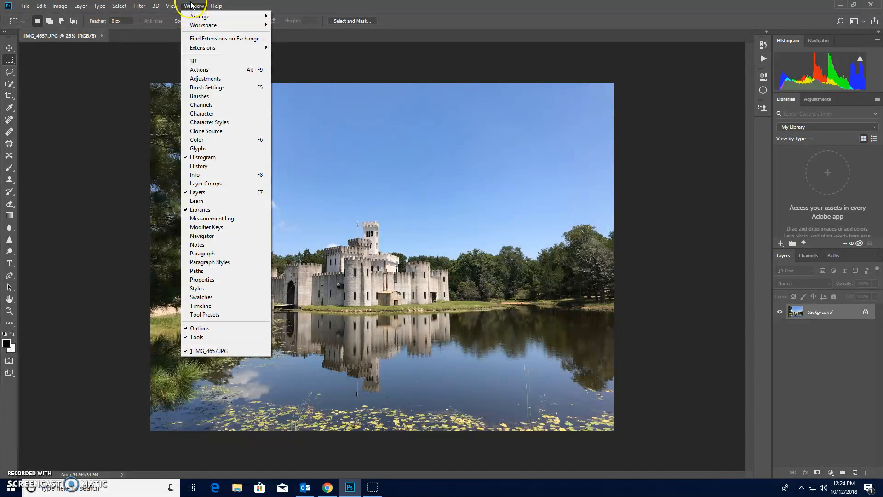
left_click(199, 26)
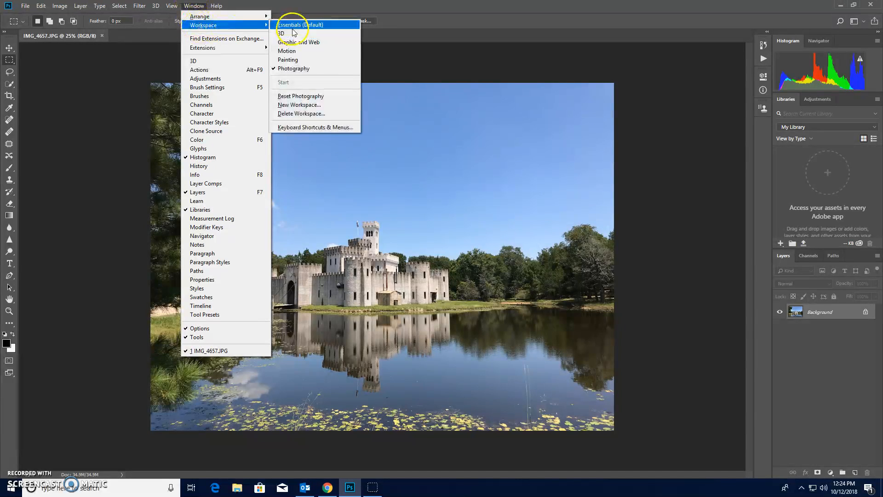
left_click(307, 70)
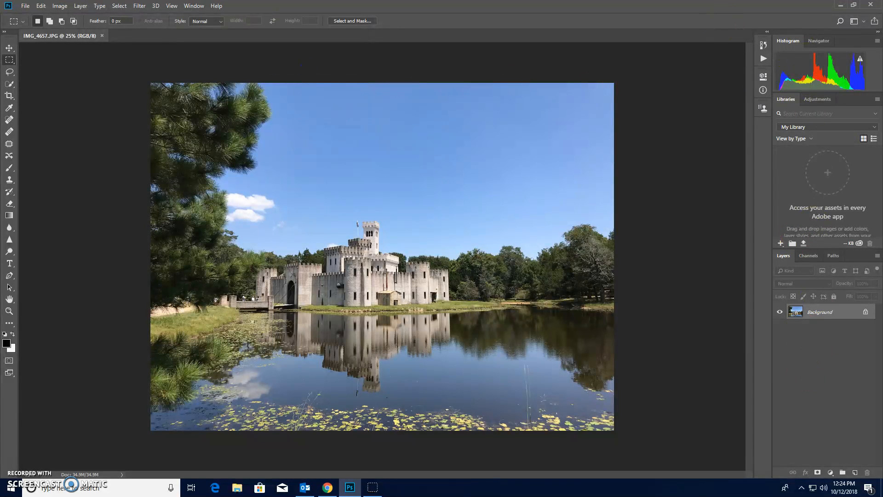
- Try the Essentials (Default) workspace and return to the Photography workspace
left_click(193, 6)
mouse_move(266, 25)
left_click(294, 25)
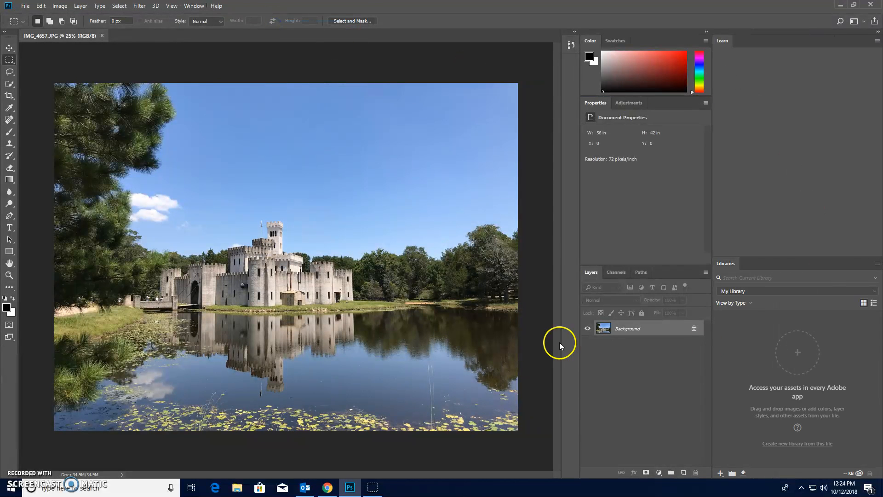
left_click(194, 6)
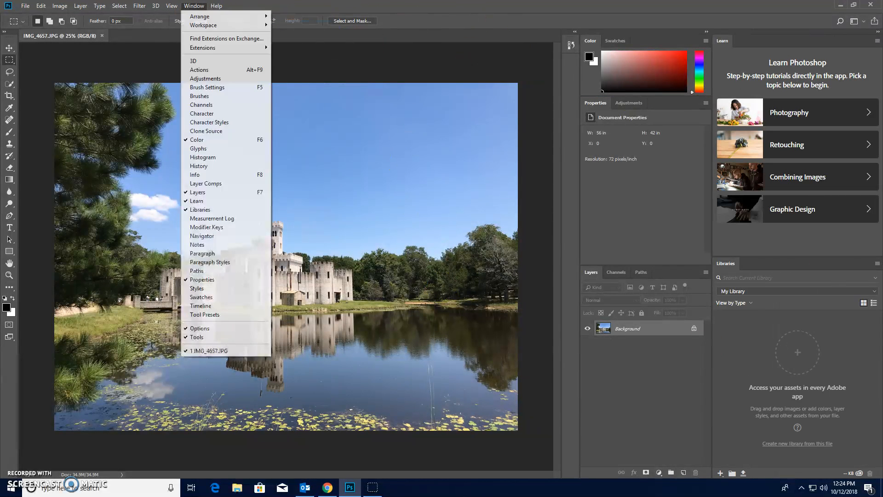
mouse_move(258, 25)
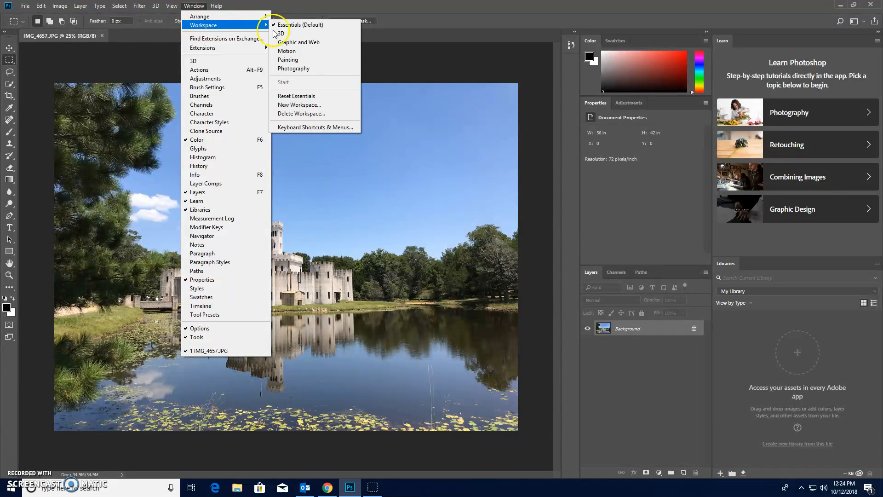
left_click(304, 70)
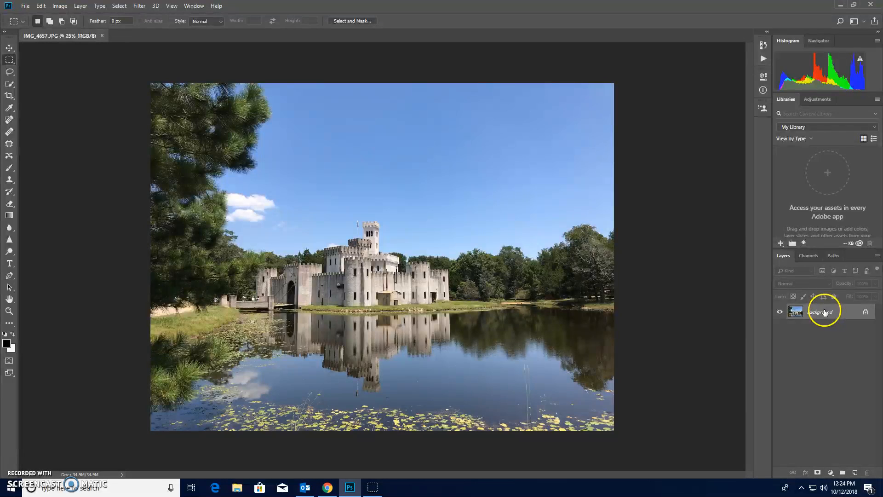
- Duplicate the Background layer and hide the original
left_click_drag(824, 312, 856, 472)
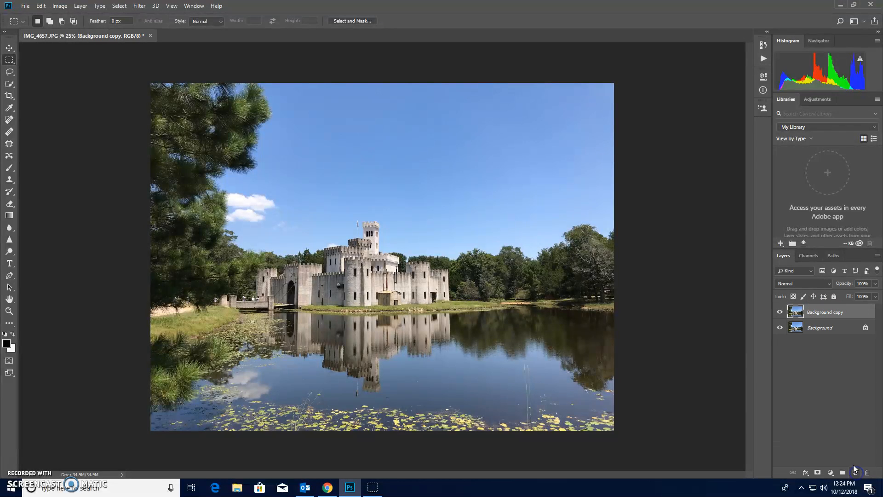
left_click(779, 328)
- Rename the duplicated layer as Castle
double_click(823, 311)
key("Return")
left_click(714, 326)
left_click(666, 287)
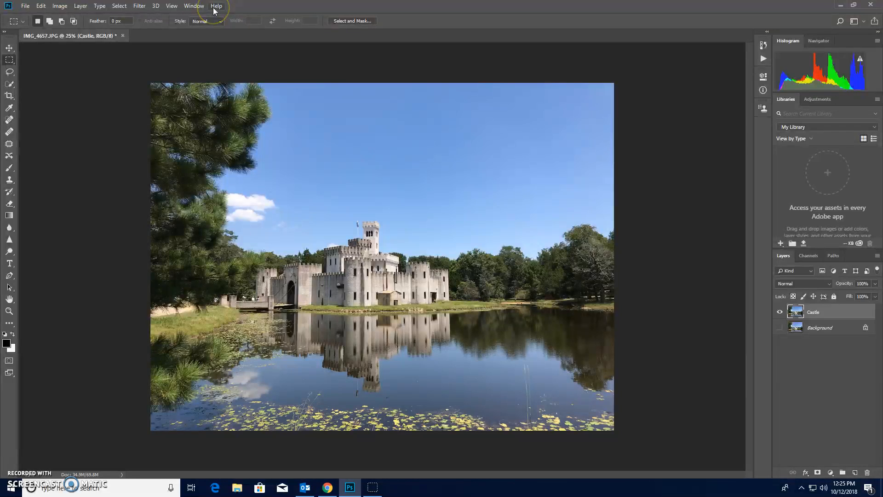
- Start a Black & White adjustment on the Castle layer and toggle its preview to compare it with the colour original
left_click(60, 6)
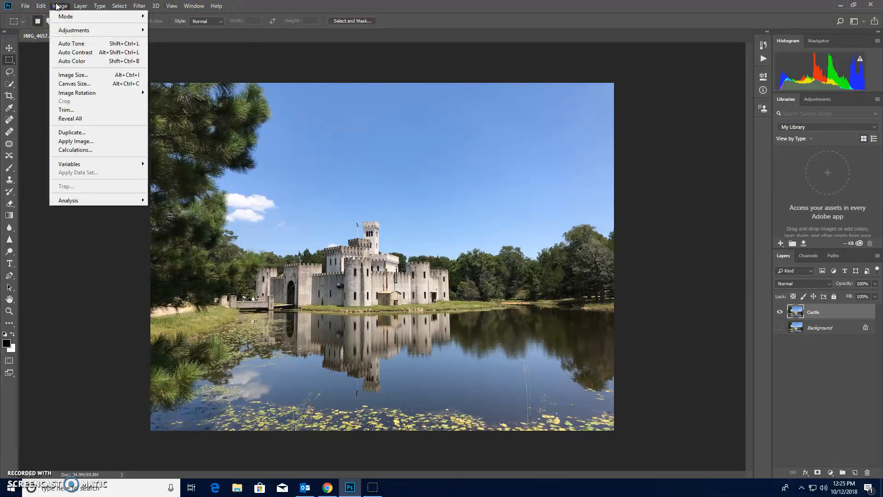
left_click(74, 31)
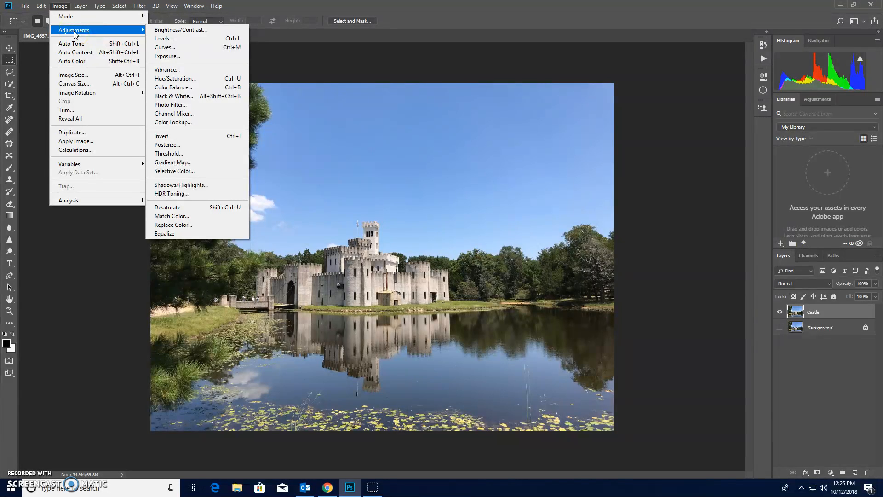
left_click(213, 97)
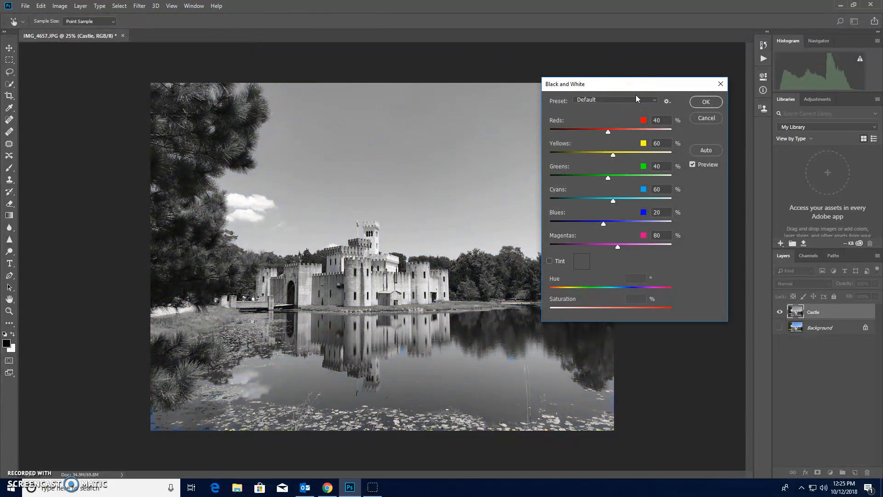
left_click(692, 164)
left_click(693, 166)
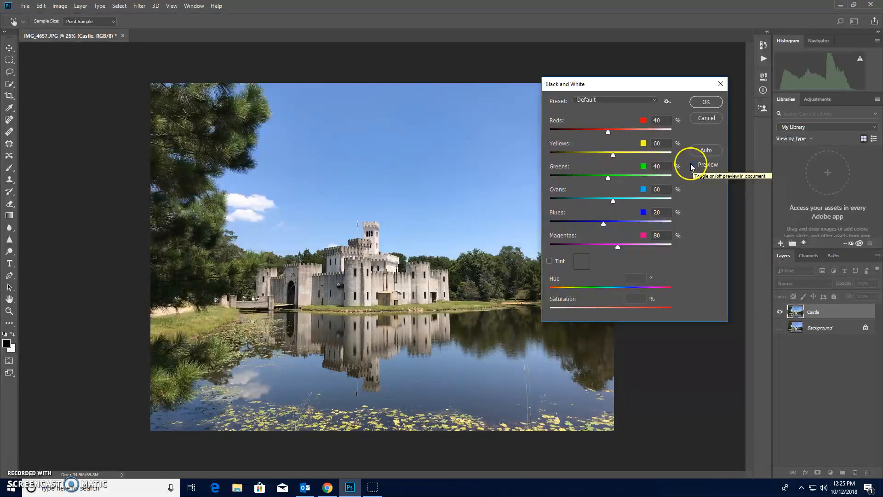
left_click(692, 165)
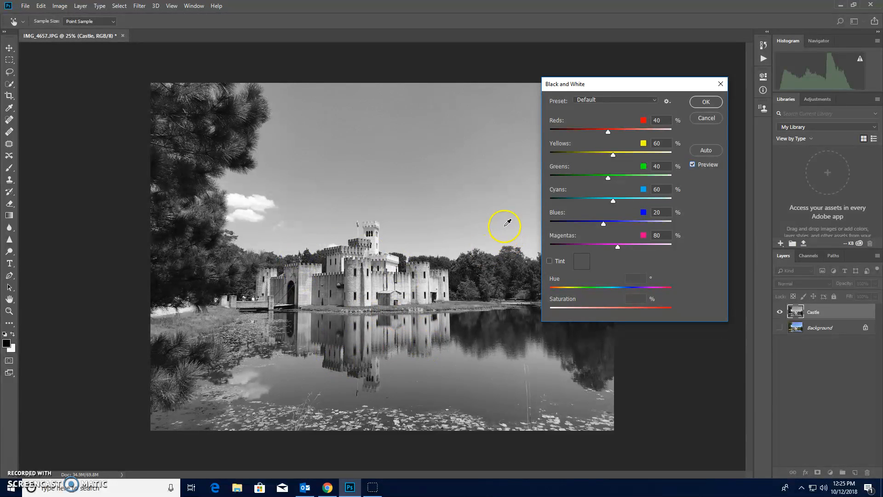
- Set Reds to -181% and Yellows to 51% in the Black & White adjustment, and compare the result with the colour original
left_click_drag(607, 132, 551, 133)
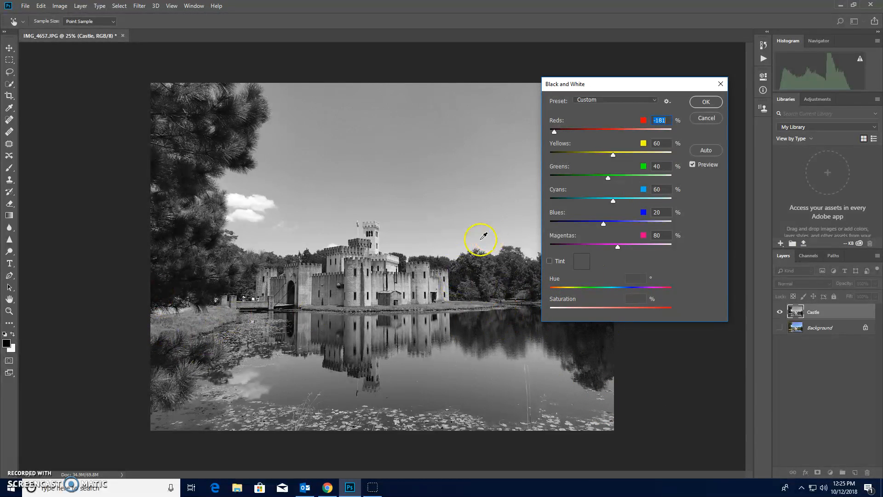
left_click_drag(612, 156, 617, 157)
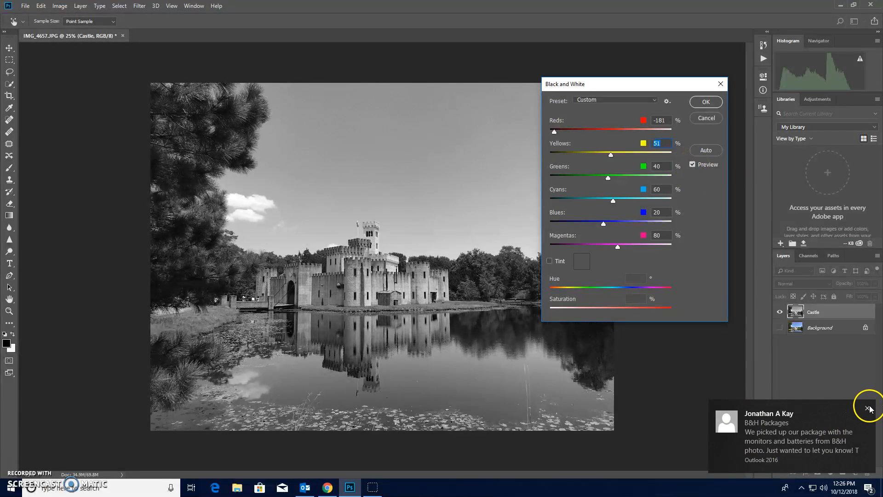
left_click(868, 407)
left_click(693, 164)
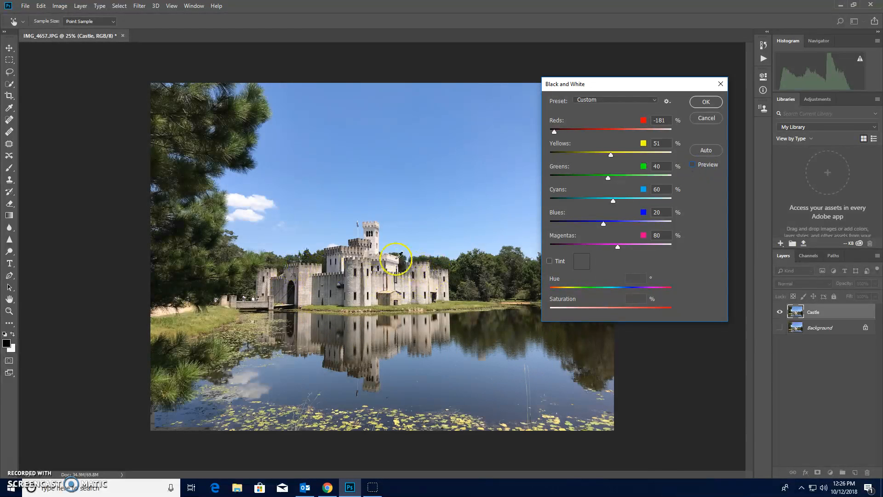
left_click(693, 165)
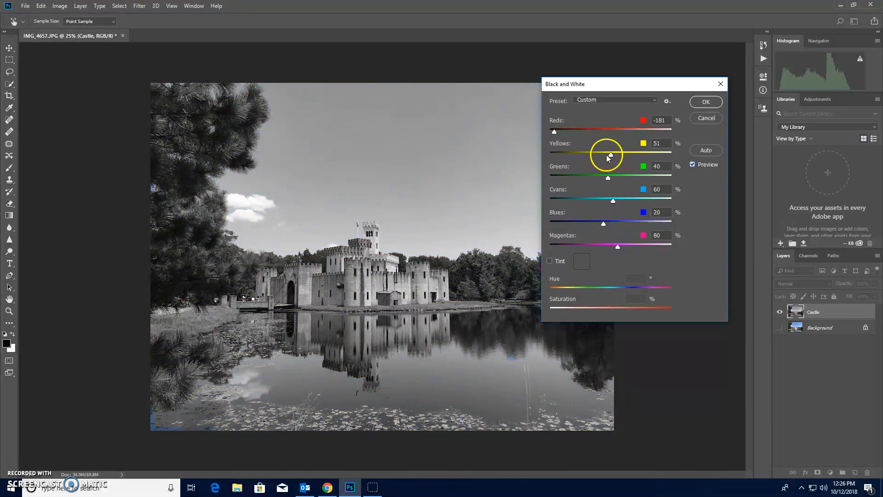
- Set Yellows to 157%, Greens to 198%, Cyans to 64%, Blues to 43% and Magentas to 64%, and compare with the original
left_click_drag(612, 155, 636, 164)
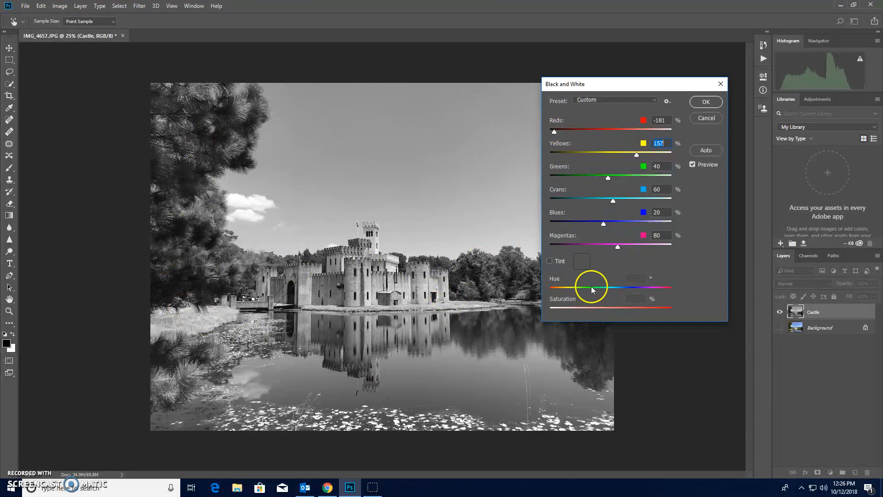
left_click_drag(608, 179, 649, 195)
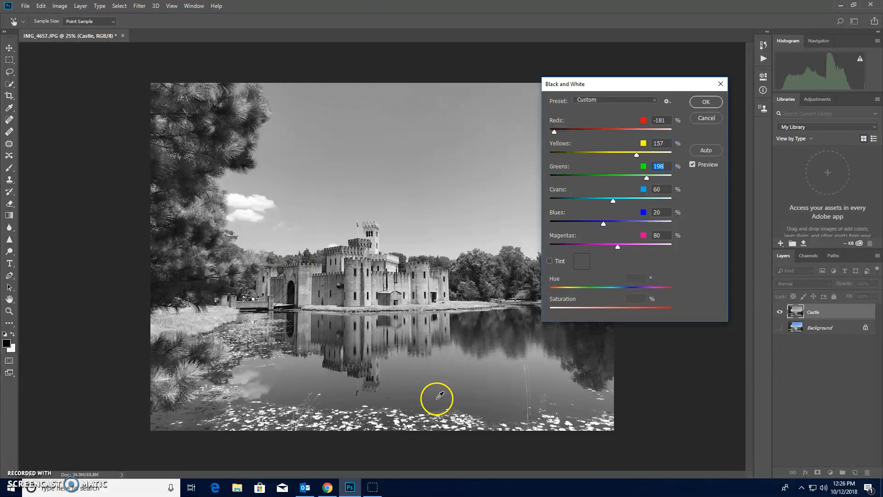
left_click_drag(613, 201, 603, 226)
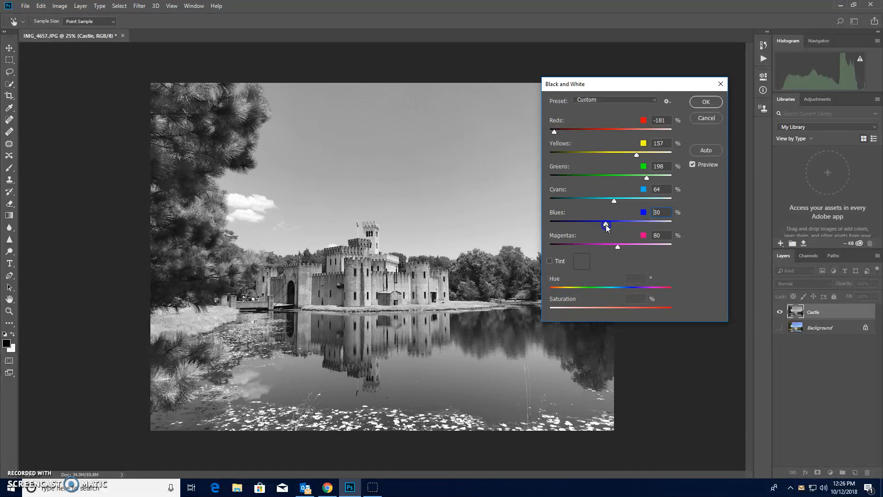
left_click_drag(610, 229, 615, 253)
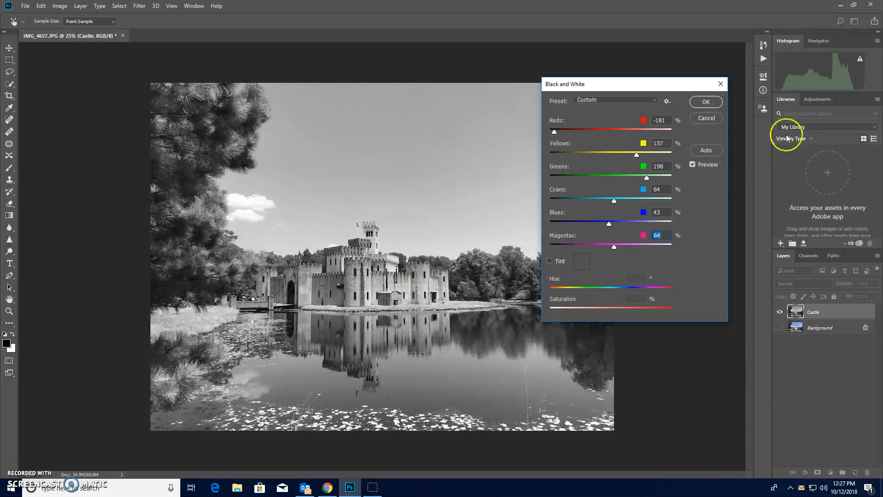
left_click(691, 164)
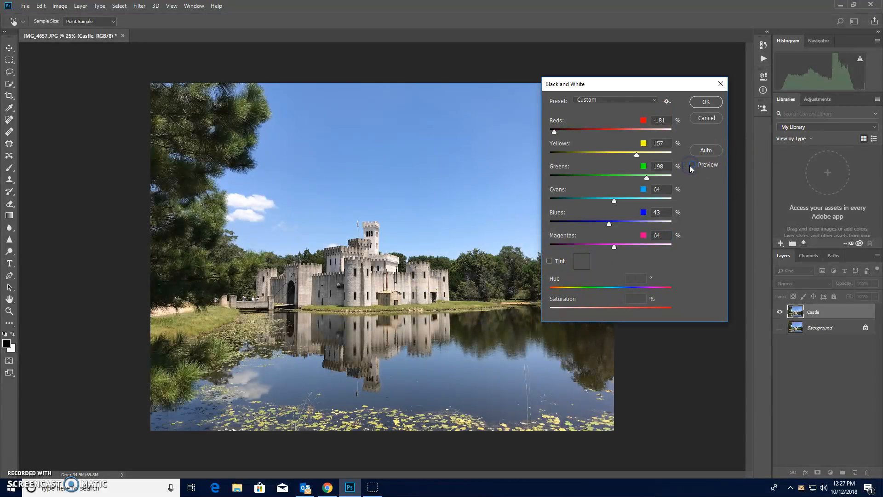
left_click(692, 165)
- Set Cyans to 75% and apply the Black & White adjustment with its Custom preset
left_click_drag(614, 202, 577, 201)
left_click(692, 164)
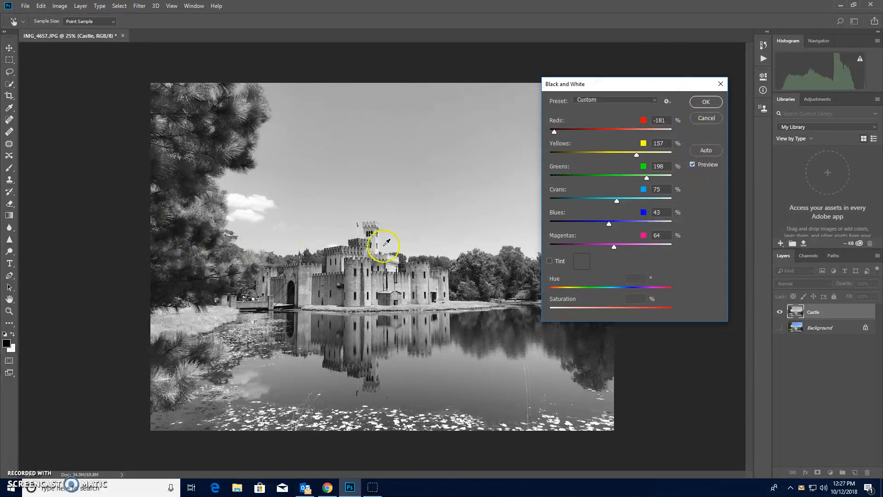
left_click(656, 101)
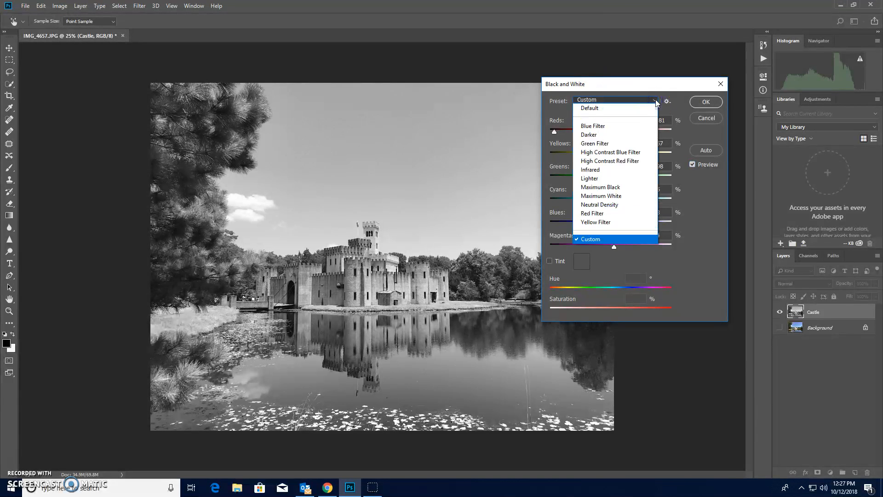
left_click(655, 100)
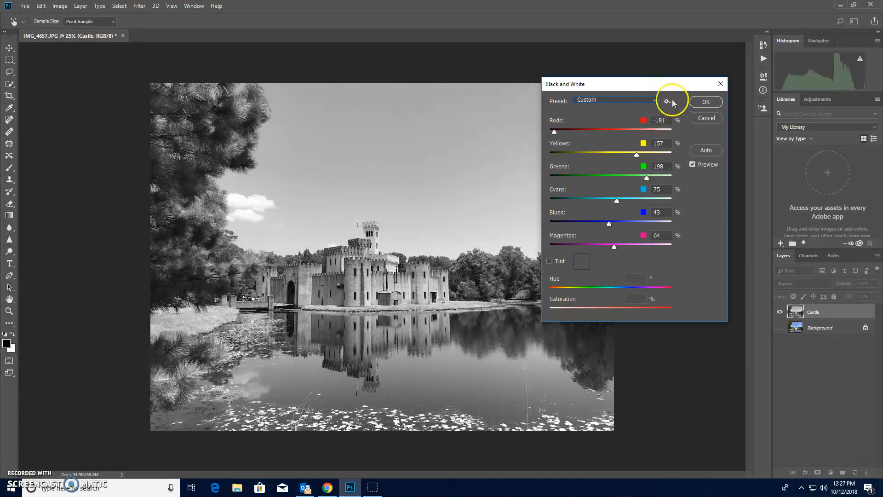
left_click(654, 101)
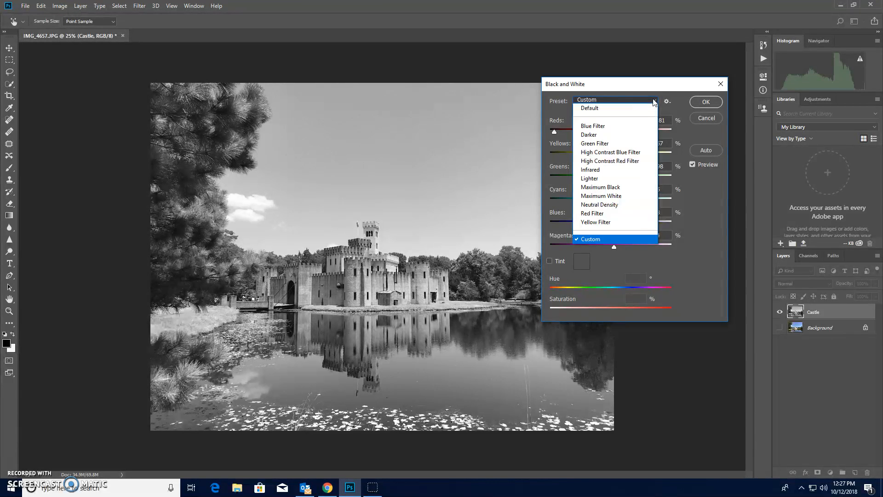
left_click(648, 95)
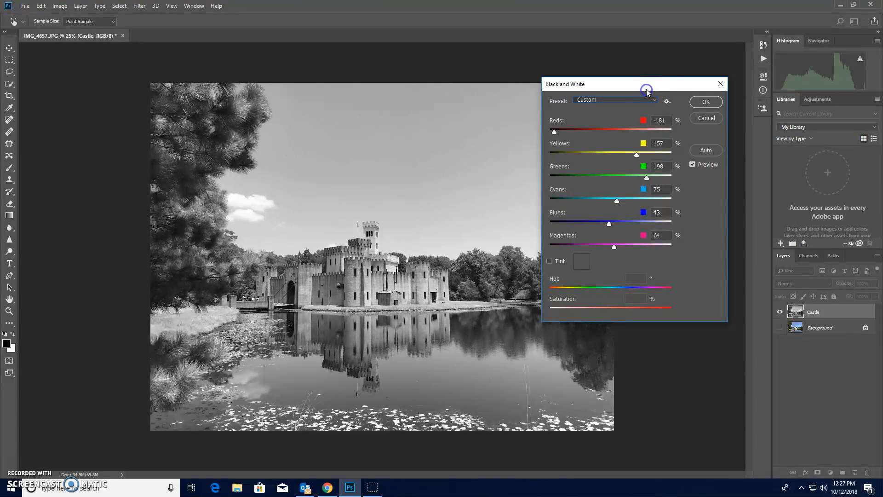
left_click(705, 103)
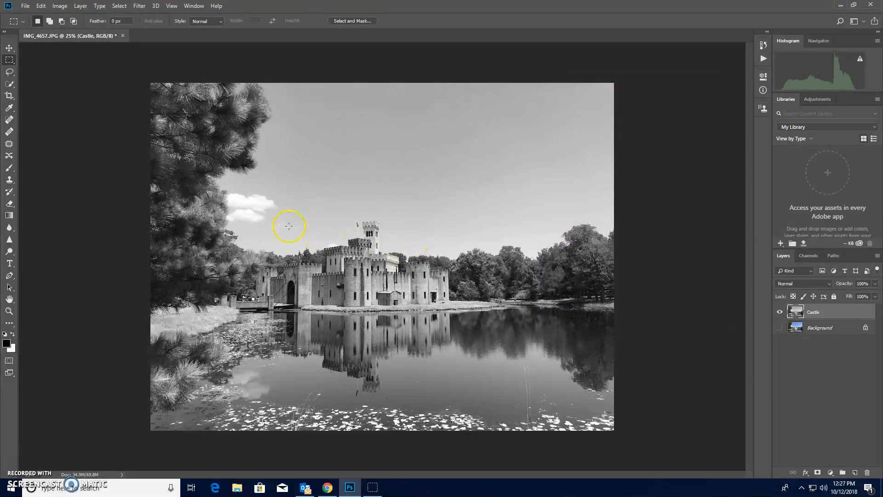
- Save the image to Downloads as a PNG named "your name bw 1" with the large file size (fastest saving) option
left_click(25, 6)
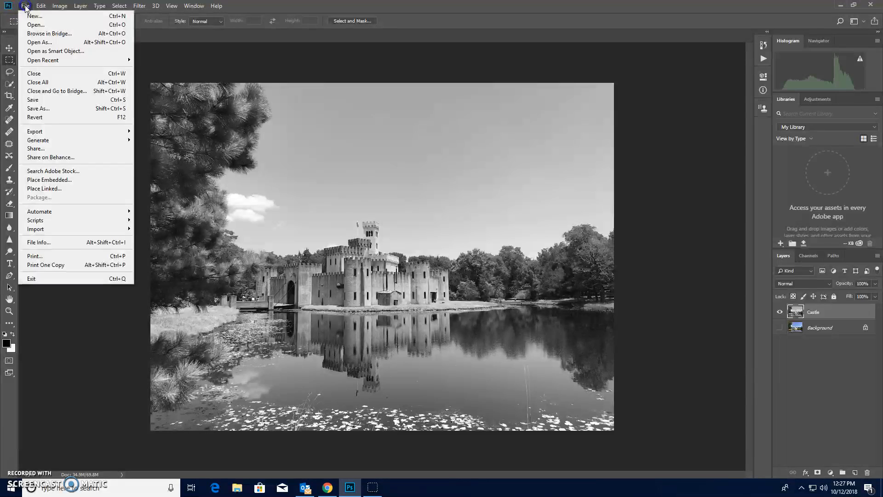
left_click(46, 108)
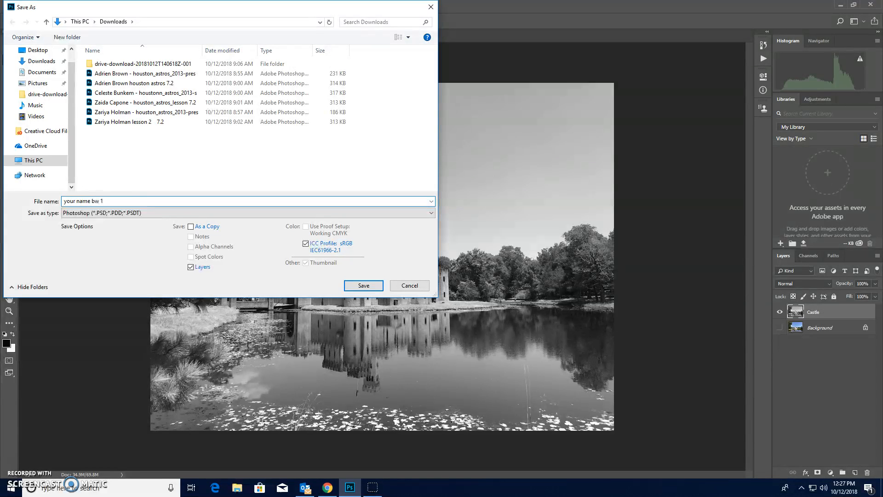
left_click(145, 214)
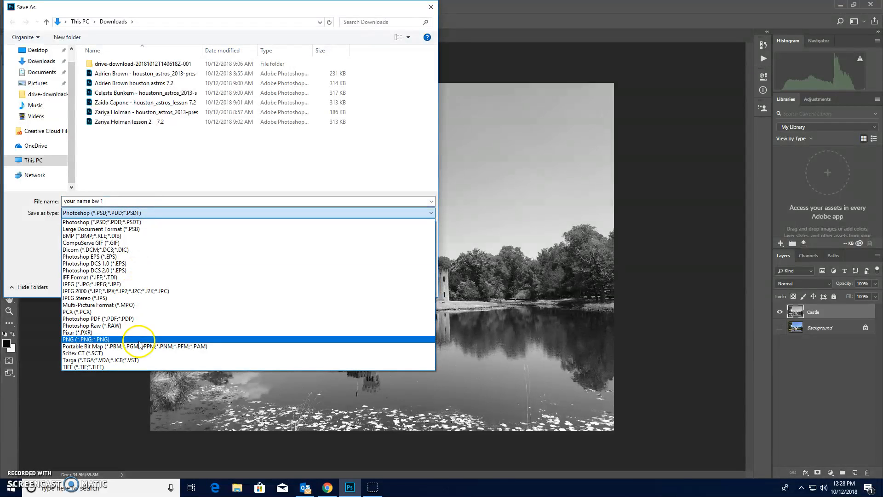
left_click(70, 340)
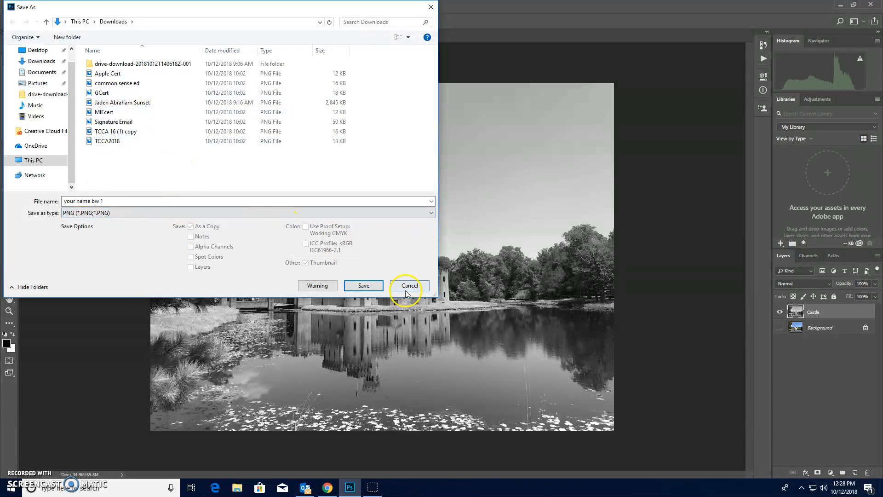
left_click(363, 285)
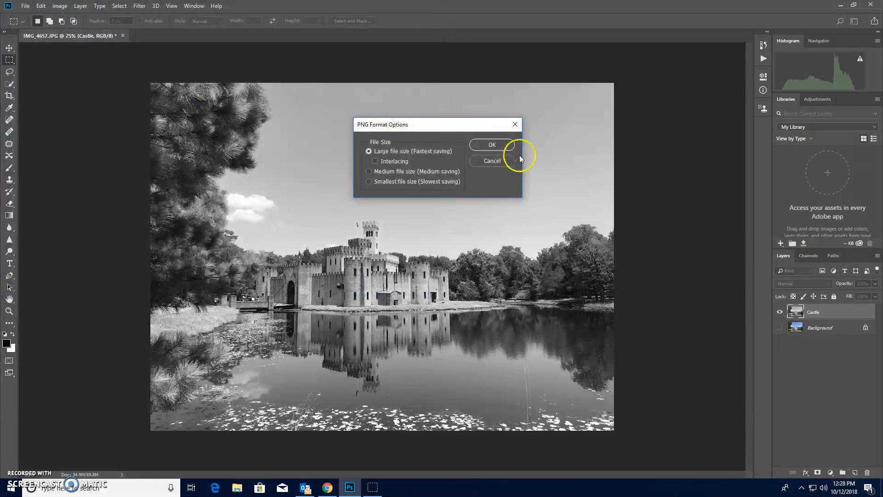
left_click(492, 144)
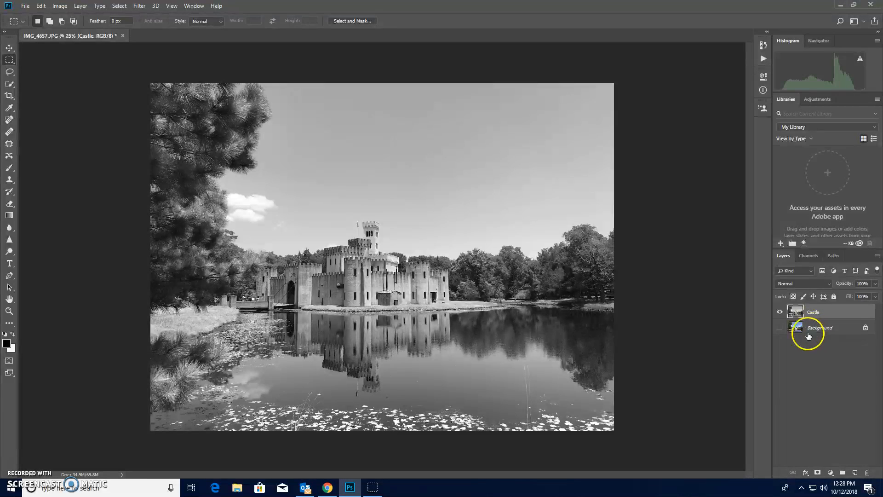
- Show the Background layer instead of the Castle layer and duplicate the Background layer
left_click(798, 328)
left_click(781, 327)
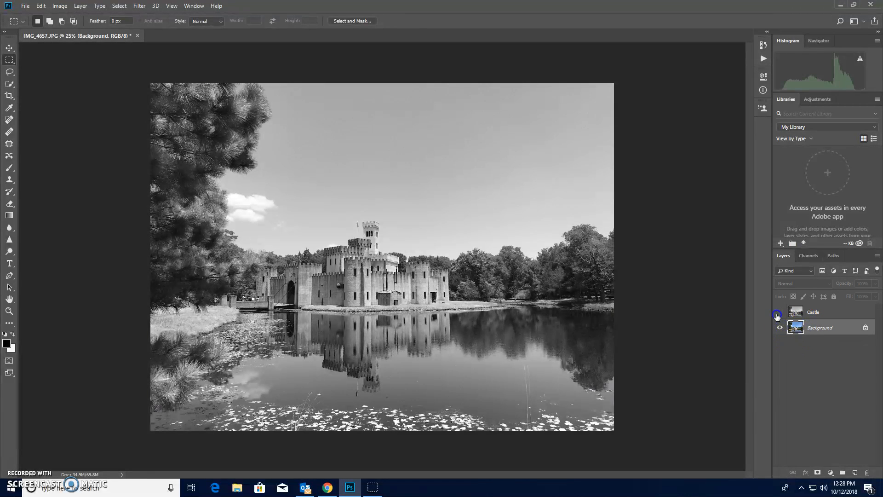
left_click(776, 314)
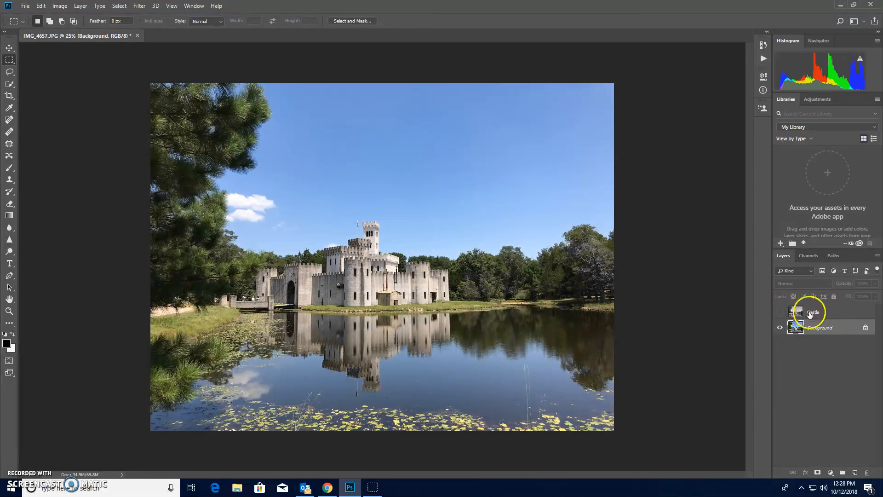
left_click_drag(813, 327, 855, 472)
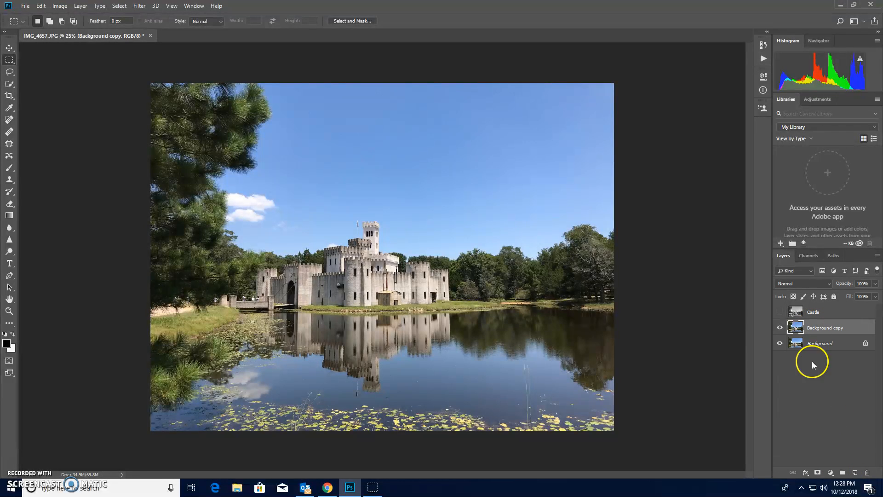
- Rename the duplicated layer as "Variation 2" and make it the selected layer with the Background layer hidden
left_click(828, 330)
double_click(828, 330)
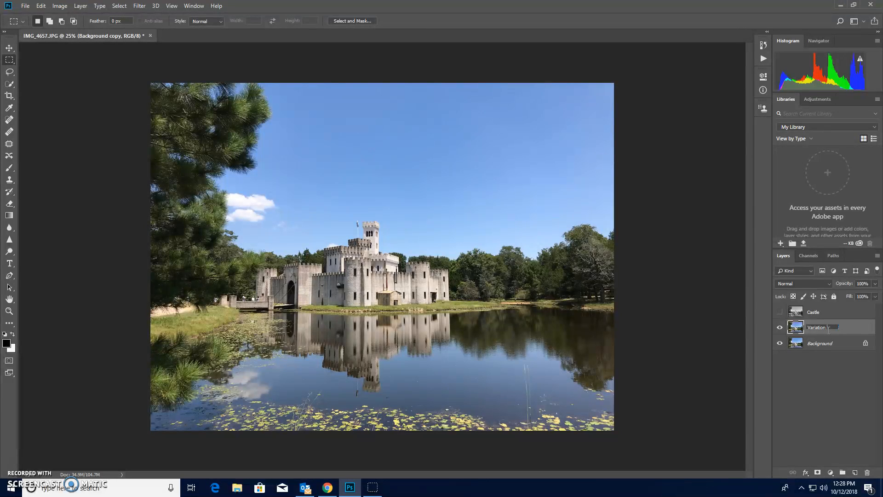
left_click(818, 380)
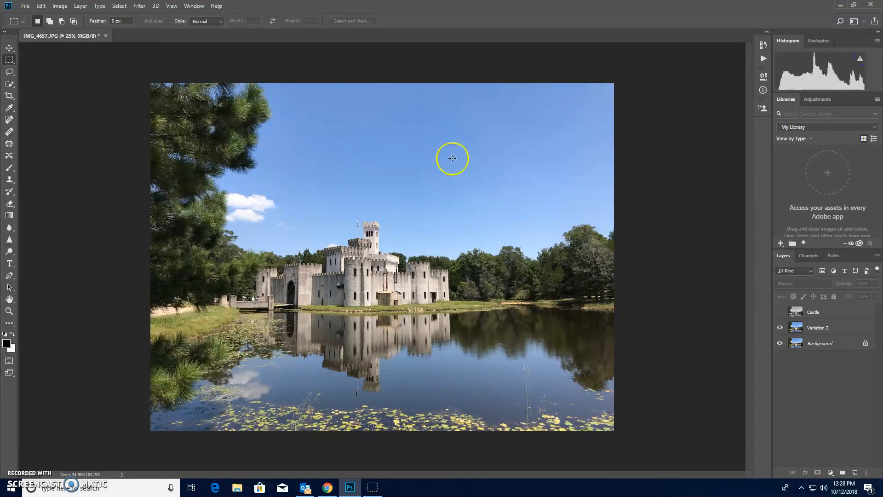
left_click(780, 343)
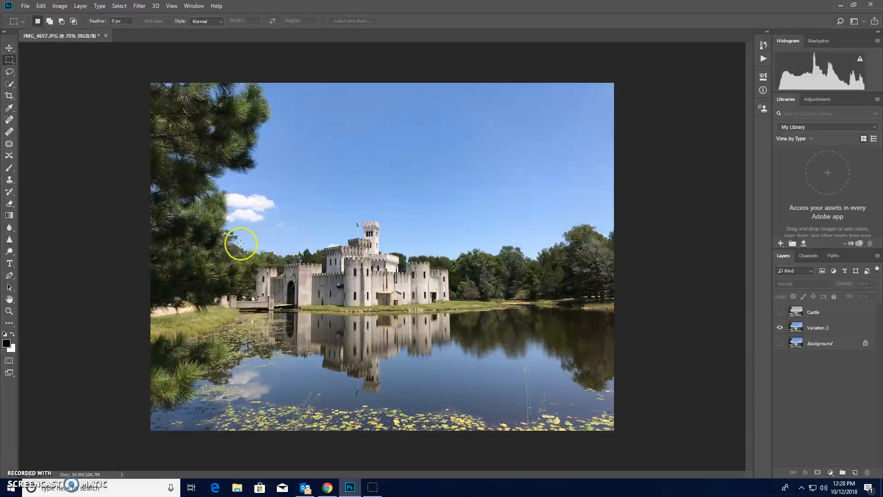
left_click(840, 328)
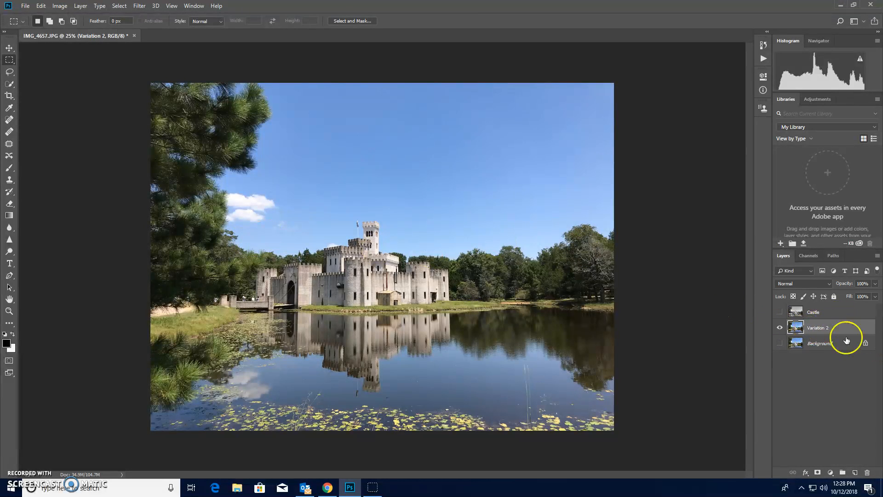
- Start a Black & White image adjustment on the Variation 2 layer
left_click(40, 10)
mouse_move(60, 6)
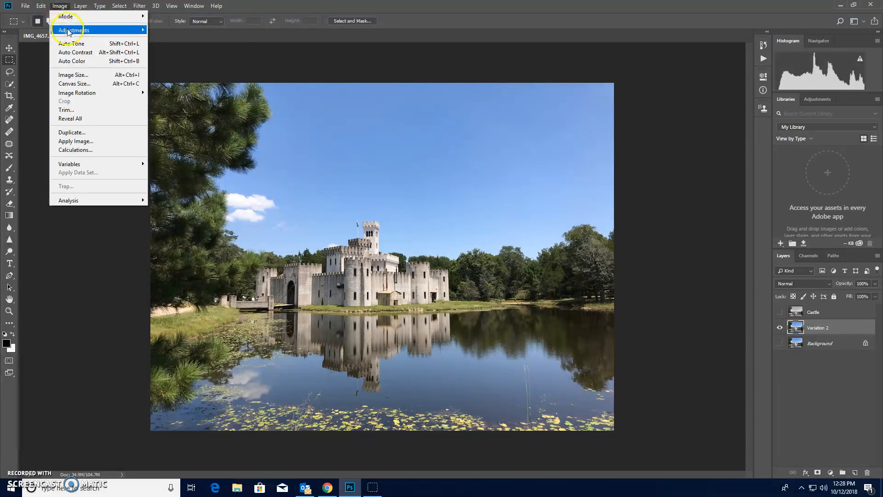
mouse_move(68, 31)
left_click(216, 95)
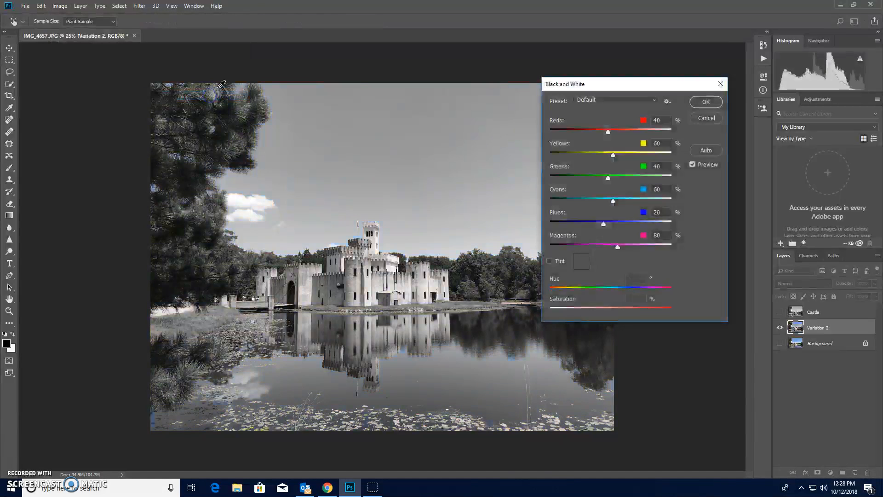
- Try the Blue Filter, Darker, Green Filter, High Contrast Blue Filter and High Contrast Red Filter presets on the Variation 2 layer
left_click(654, 100)
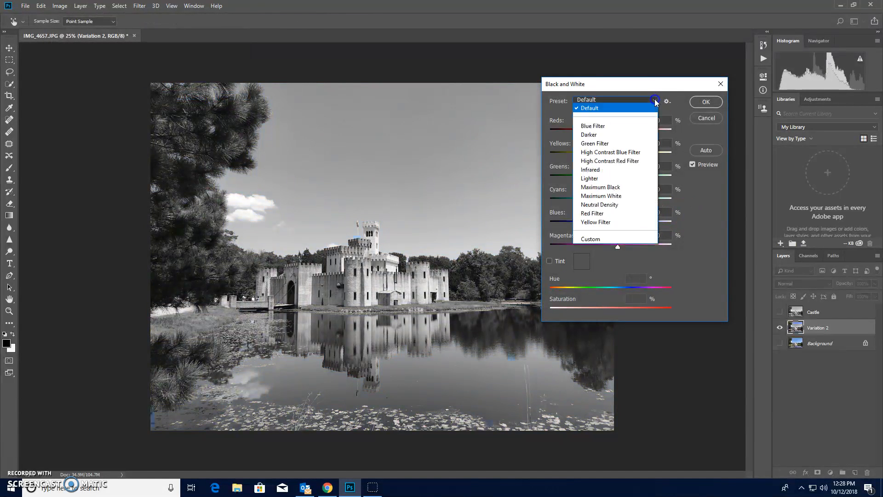
left_click(634, 126)
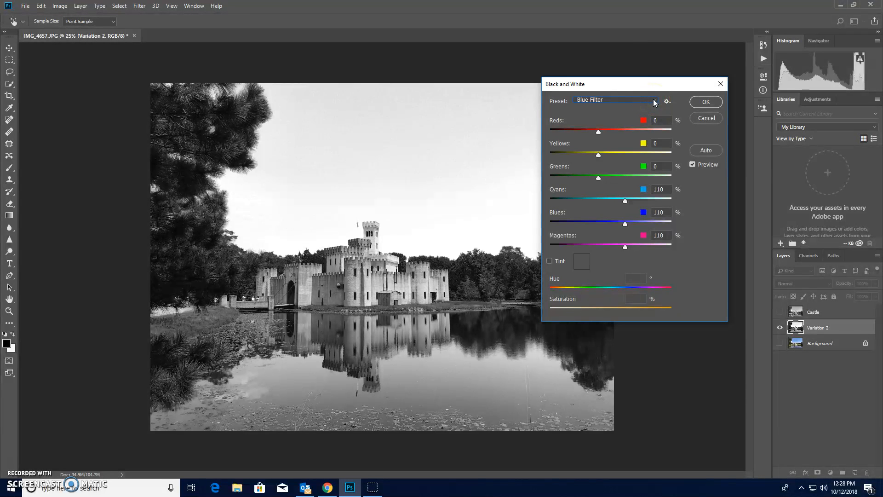
left_click(654, 100)
left_click(636, 137)
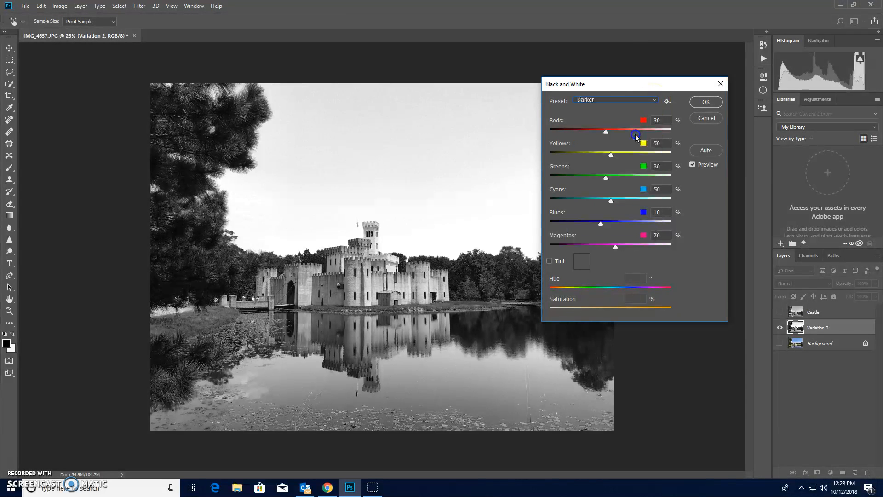
left_click(653, 100)
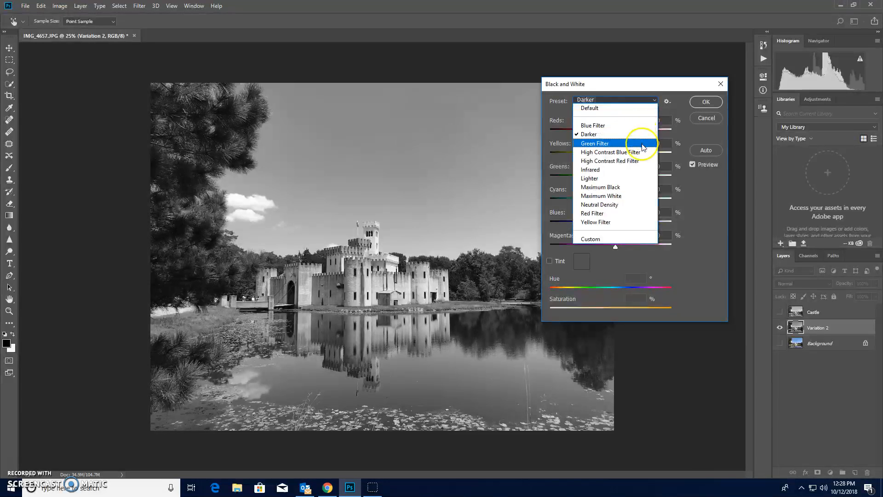
left_click(642, 146)
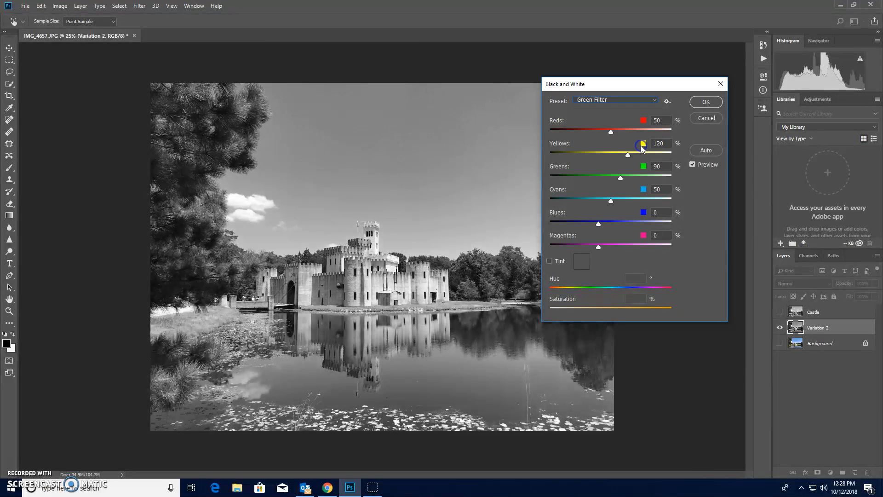
left_click(652, 101)
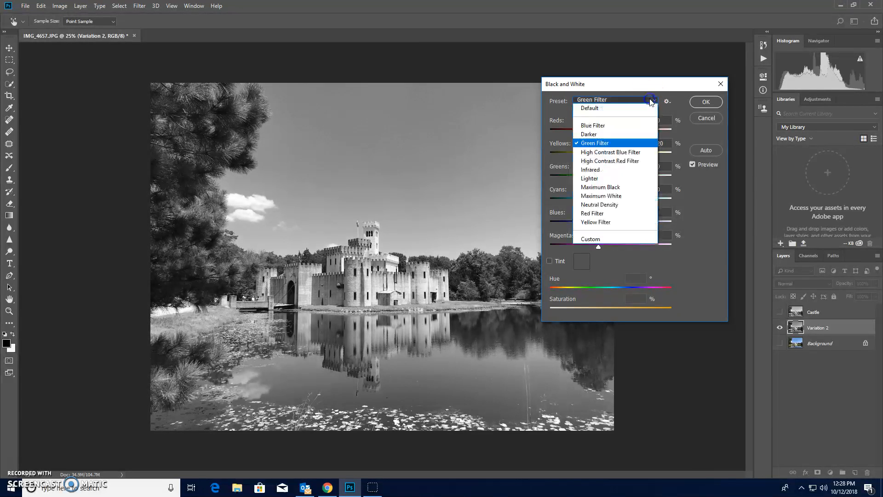
left_click(642, 144)
left_click(644, 100)
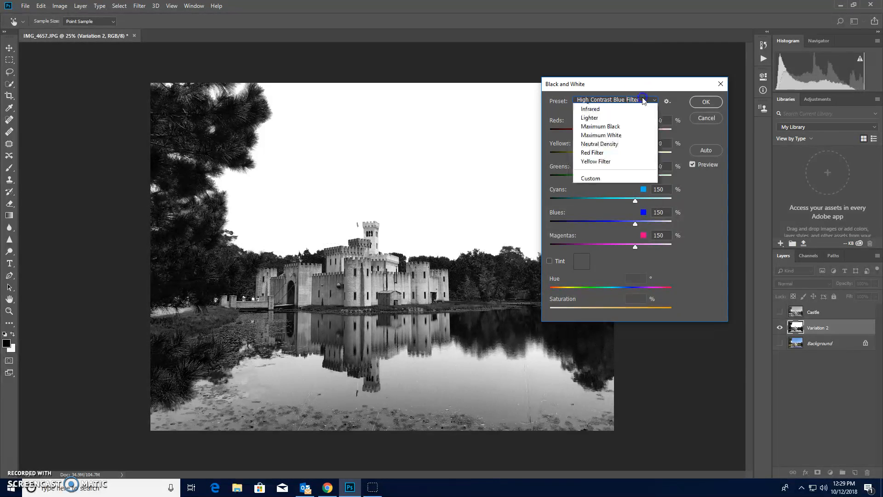
left_click(636, 156)
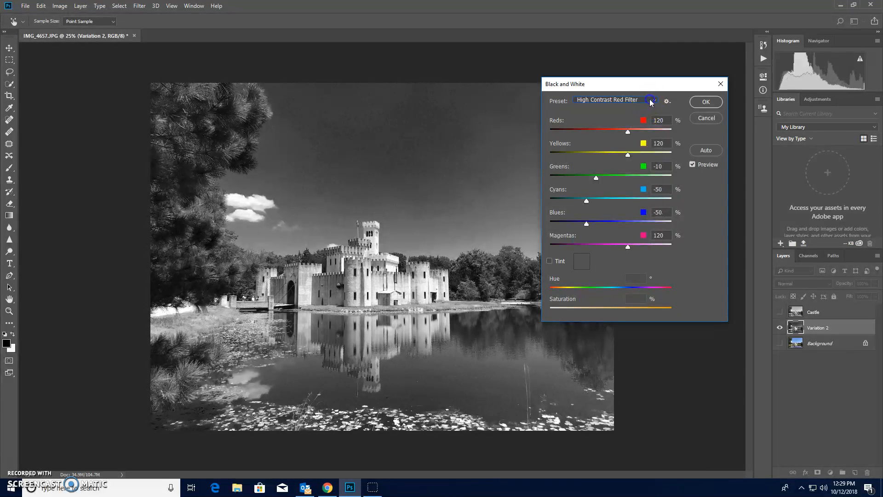
- Try the Infrared, Lighter, Maximum Black and Maximum White presets in the Black & White adjustment
left_click(649, 101)
left_click(643, 170)
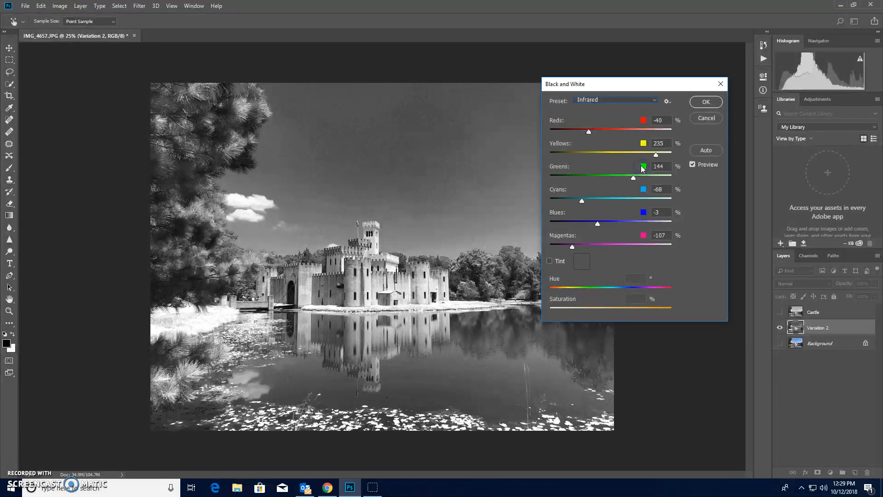
left_click(646, 100)
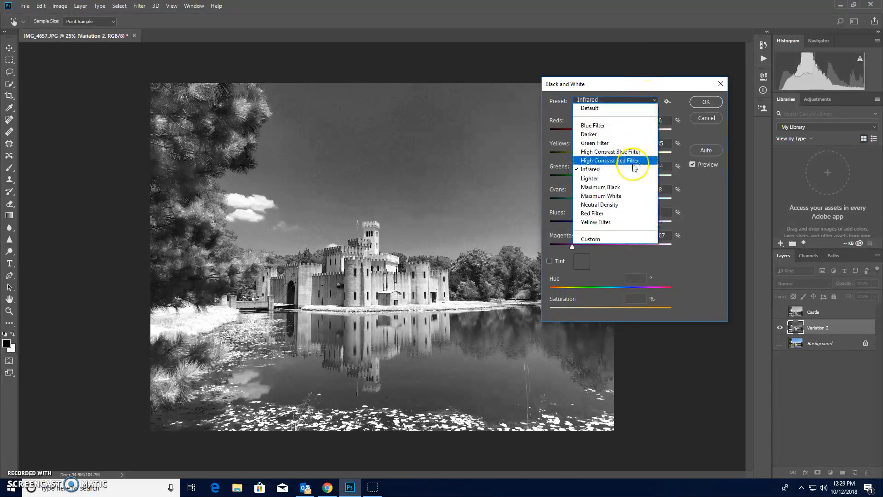
left_click(624, 179)
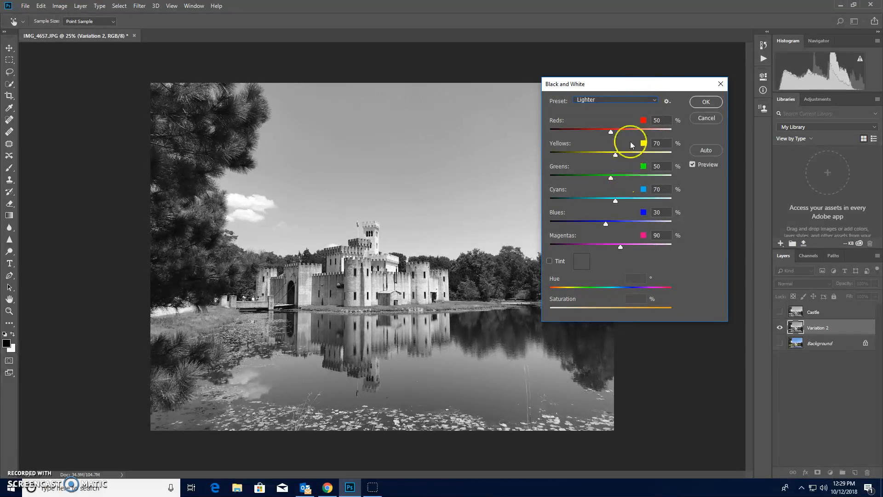
left_click(641, 100)
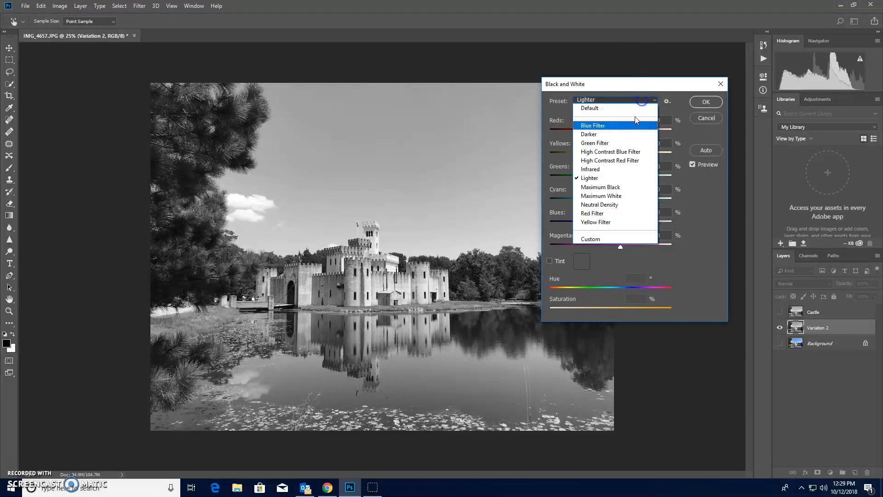
left_click(628, 188)
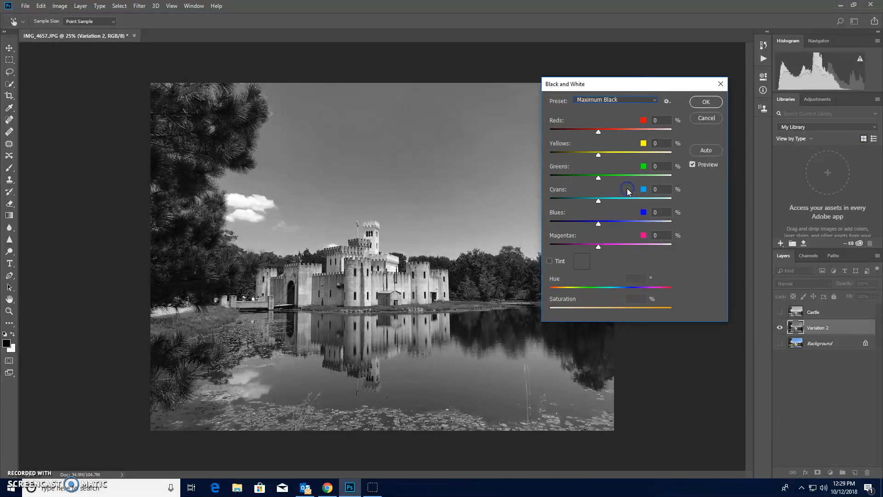
left_click(636, 101)
left_click(642, 195)
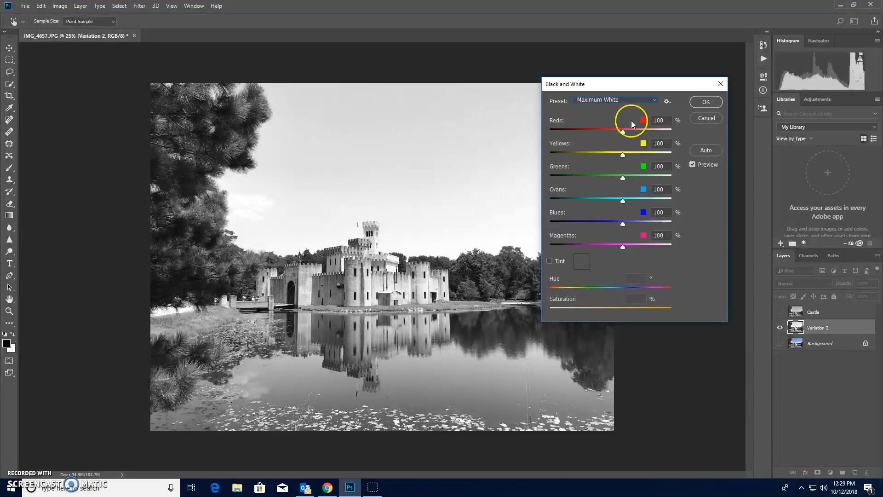
- Try the Neutral Density, Red Filter and Yellow Filter presets in the Black & White adjustment
left_click(637, 101)
left_click(644, 203)
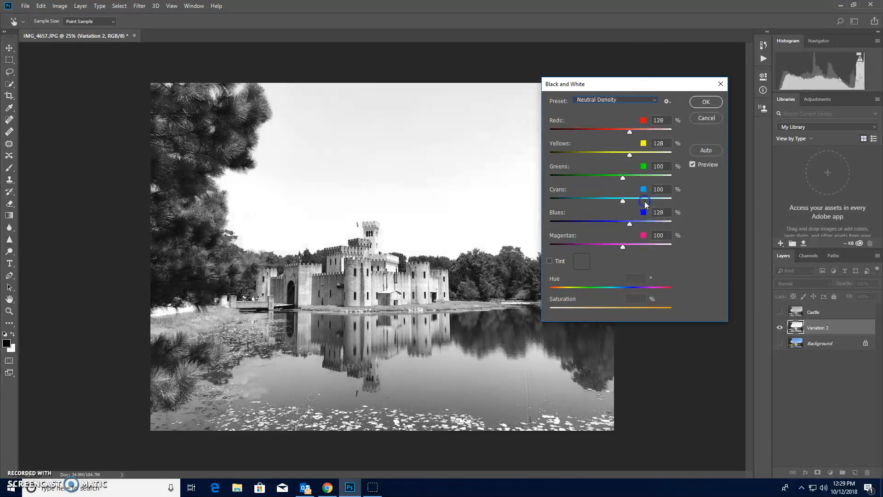
left_click(636, 100)
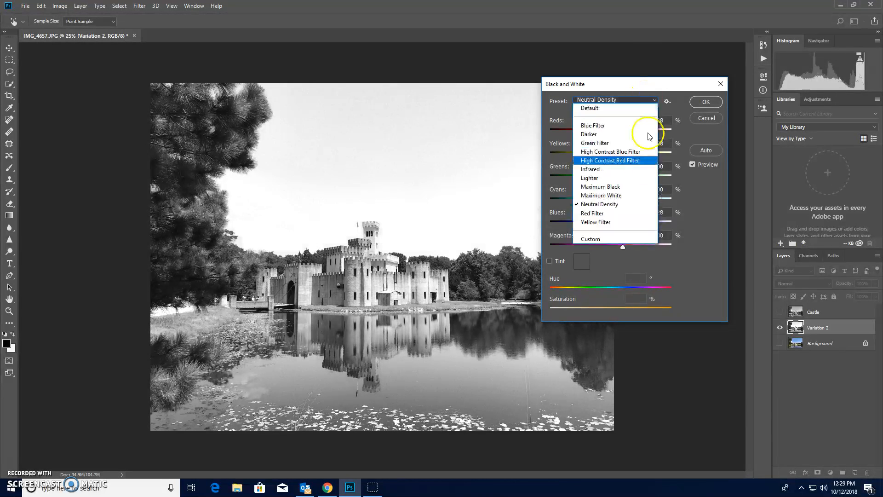
left_click(637, 211)
left_click(644, 99)
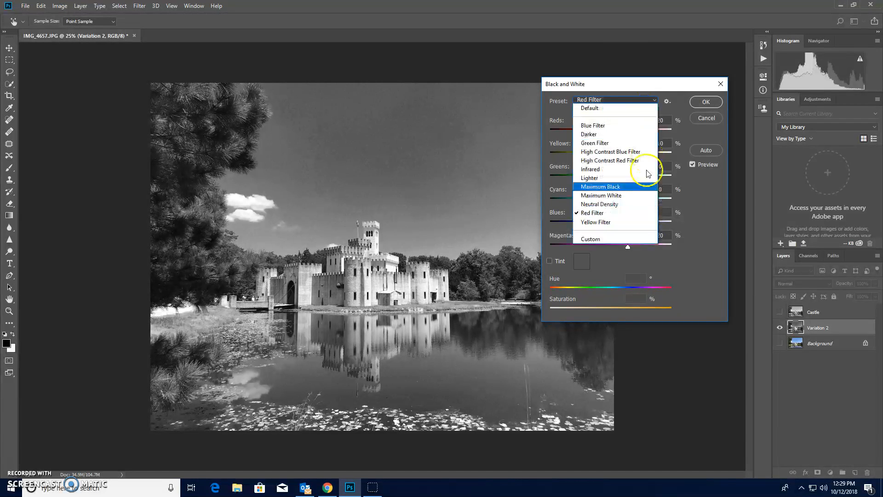
left_click(641, 222)
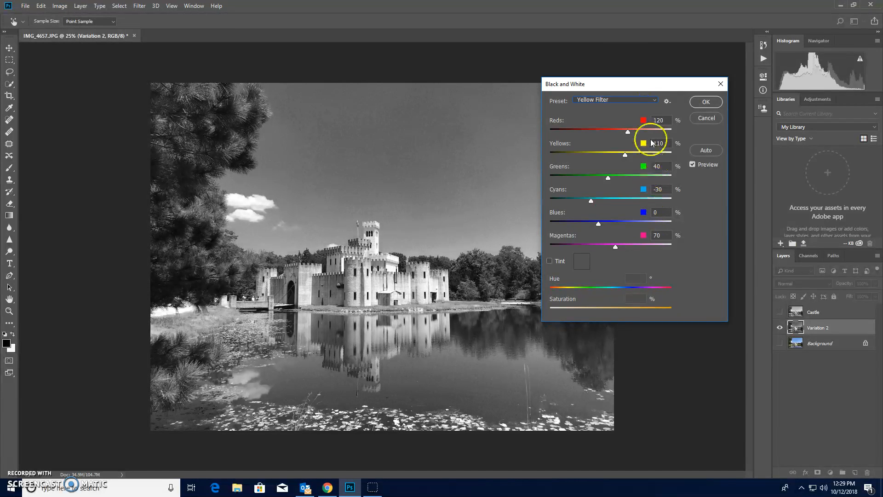
- Start from the Lighter preset and set Reds to -123% and Yellows to 45%
left_click(649, 100)
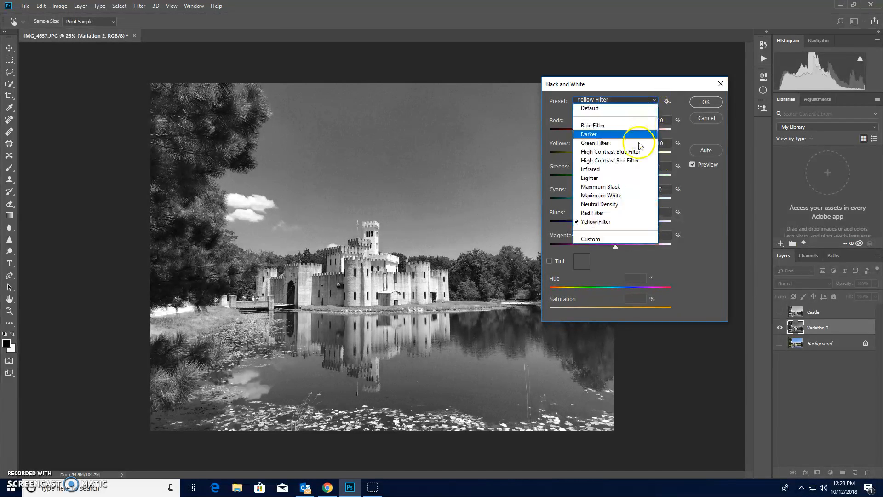
left_click(629, 178)
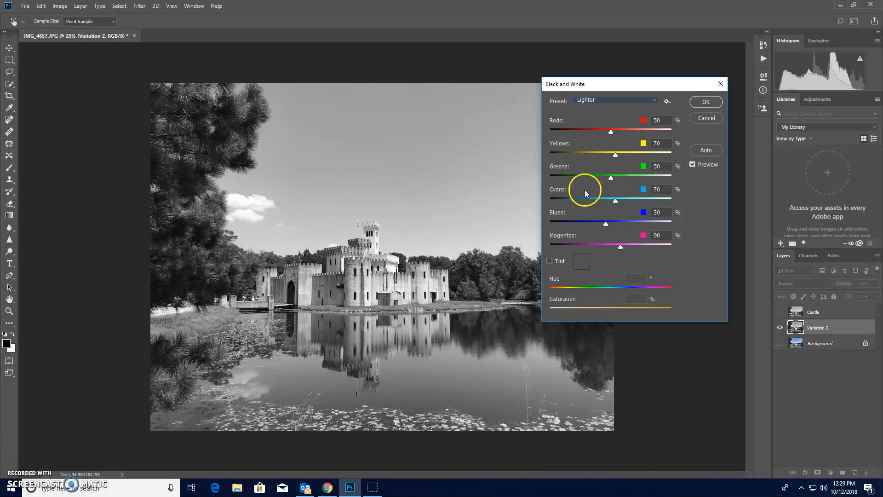
left_click_drag(612, 132, 565, 139)
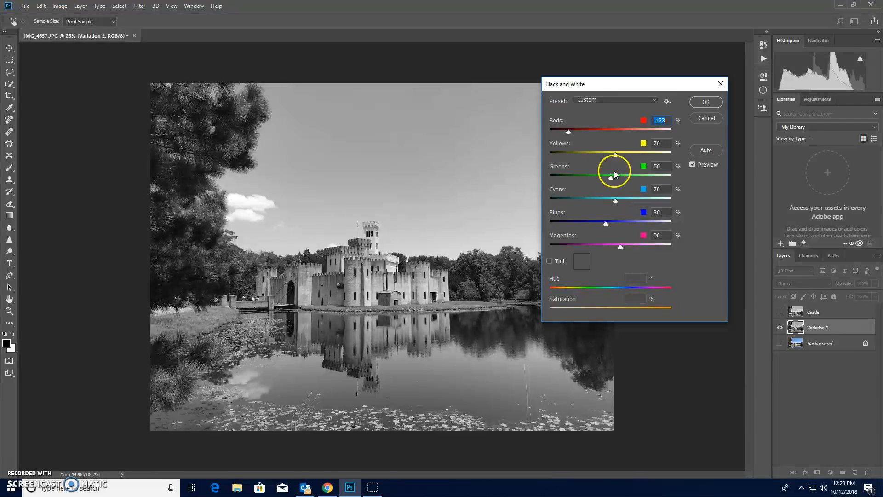
left_click_drag(631, 159, 670, 170)
left_click_drag(613, 167, 610, 166)
- Set Cyans to 108% and Blues to 51%, and apply the Black & White adjustment to the Variation 2 layer
mouse_move(615, 202)
left_mouse_down()
mouse_move(650, 207)
mouse_move(624, 207)
left_mouse_up()
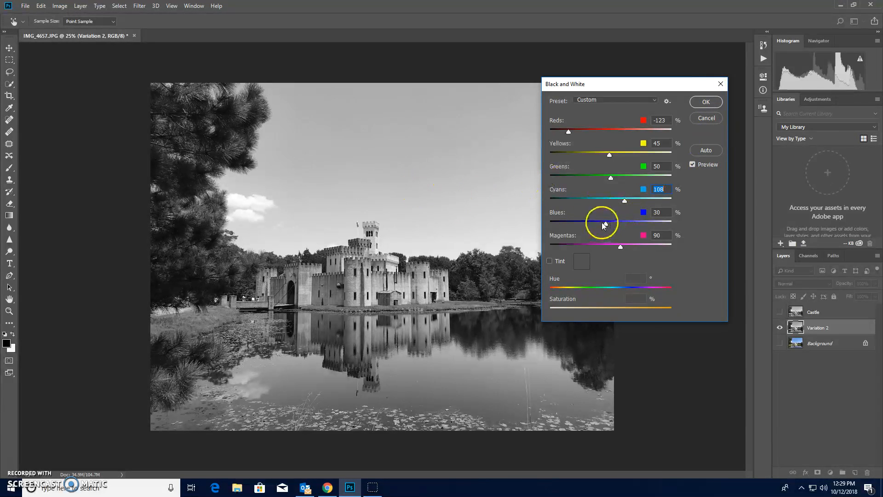
mouse_move(606, 224)
left_mouse_down()
mouse_move(620, 224)
mouse_move(612, 230)
left_mouse_up()
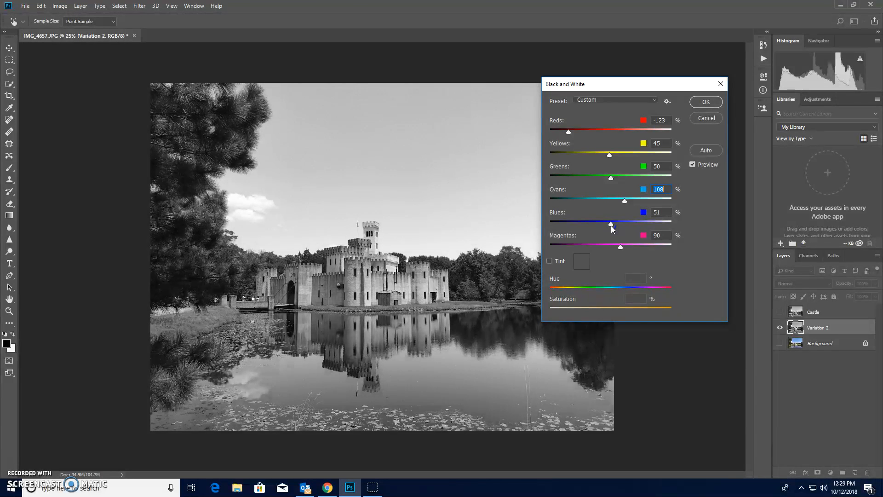
left_click(612, 226)
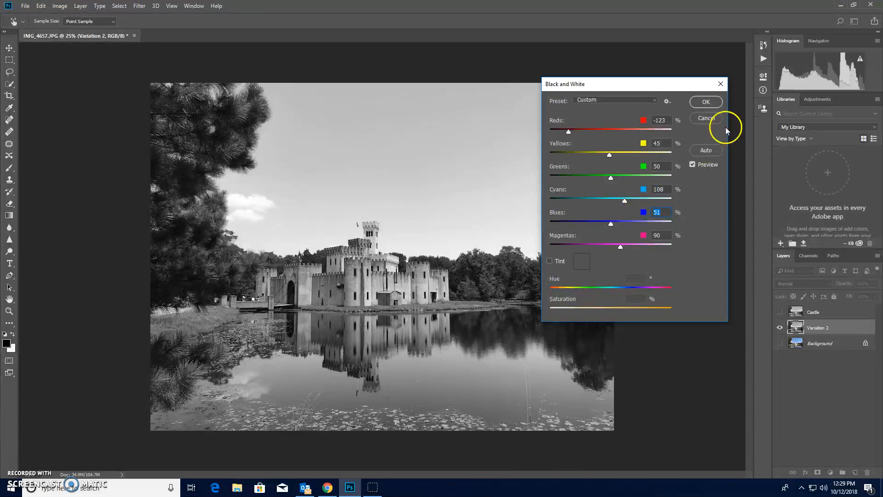
left_click(710, 104)
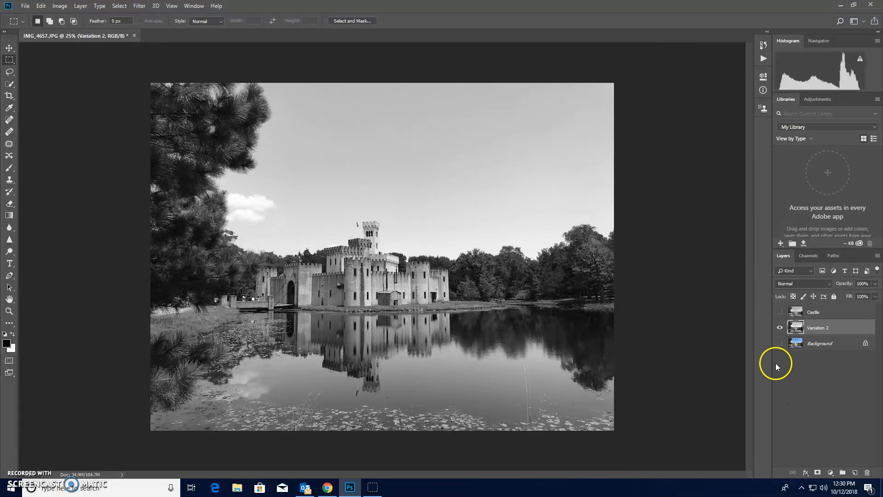
- Compare the Castle and Variation 2 layers by toggling their visibility, leaving only Variation 2 shown
left_click(780, 312)
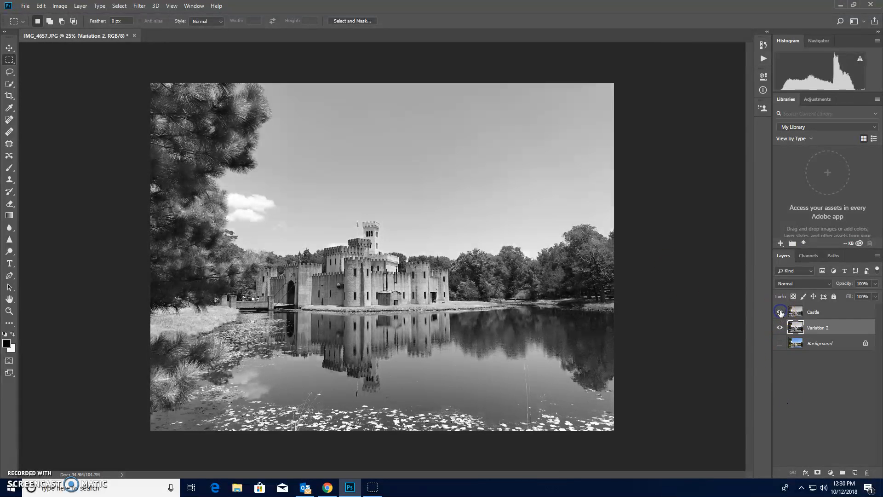
left_click(780, 314)
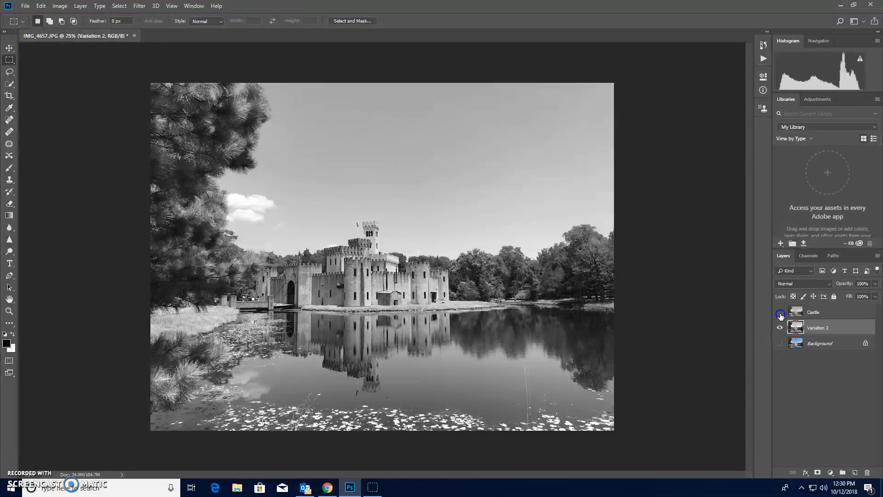
left_click(779, 313)
left_click(780, 313)
left_click(780, 312)
left_click(780, 312)
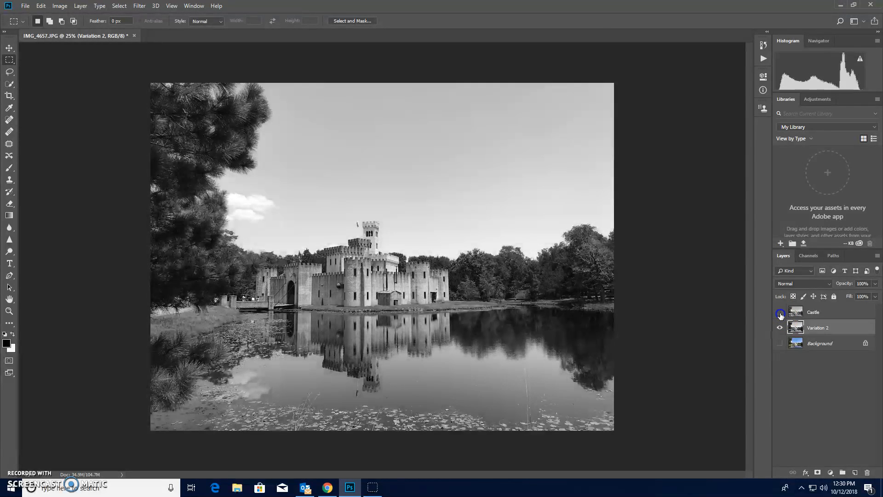
left_click(780, 312)
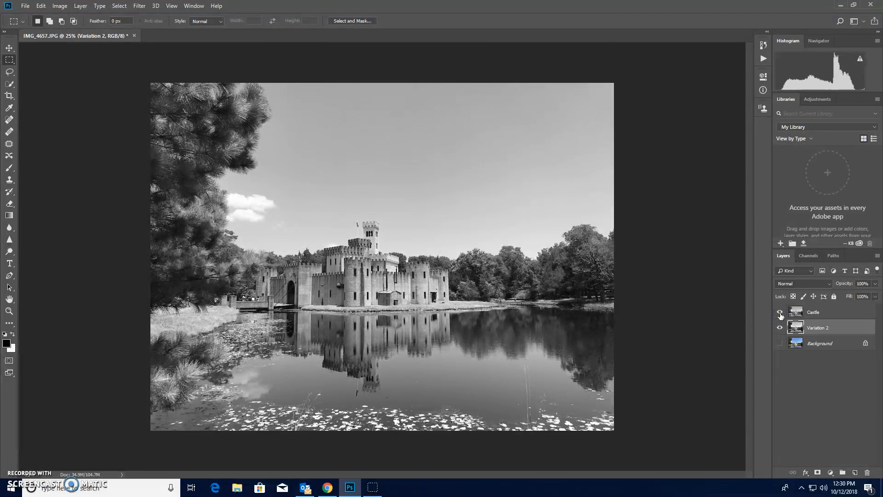
left_click(780, 313)
left_click(779, 312)
left_click(779, 313)
left_click(780, 313)
left_click(780, 328)
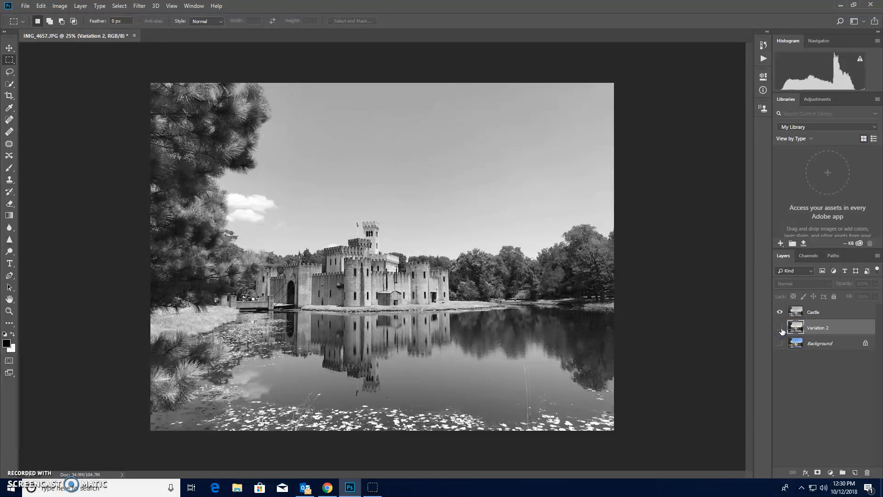
left_click(780, 313)
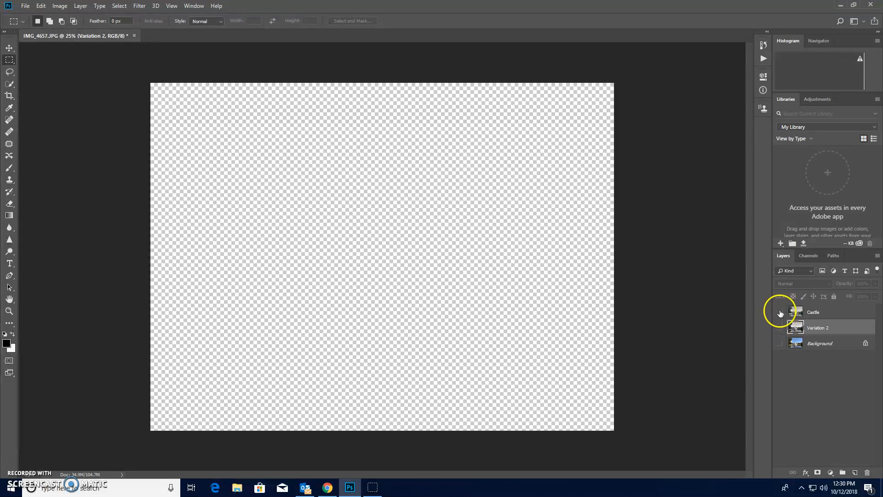
left_click(779, 313)
left_click(780, 326)
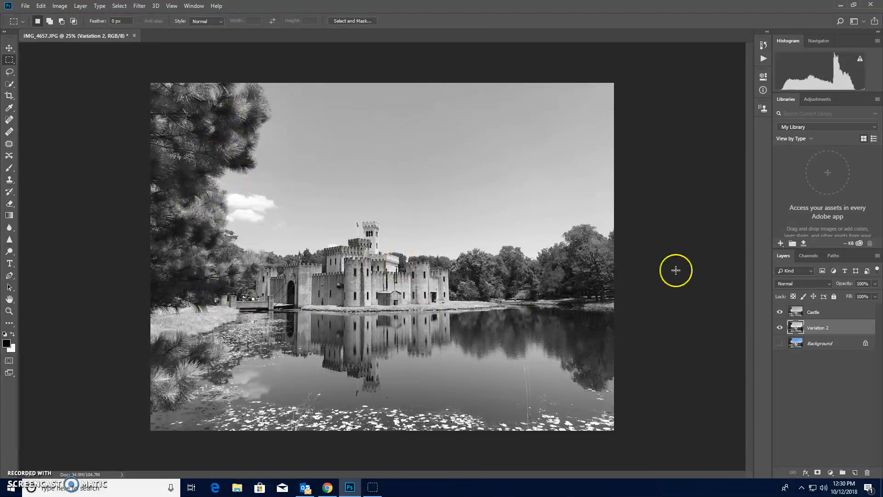
left_click(780, 313)
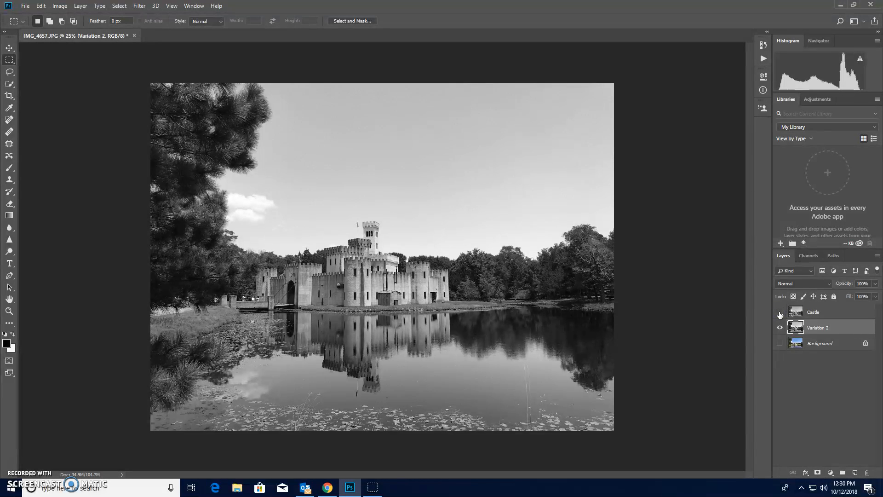
left_click(780, 313)
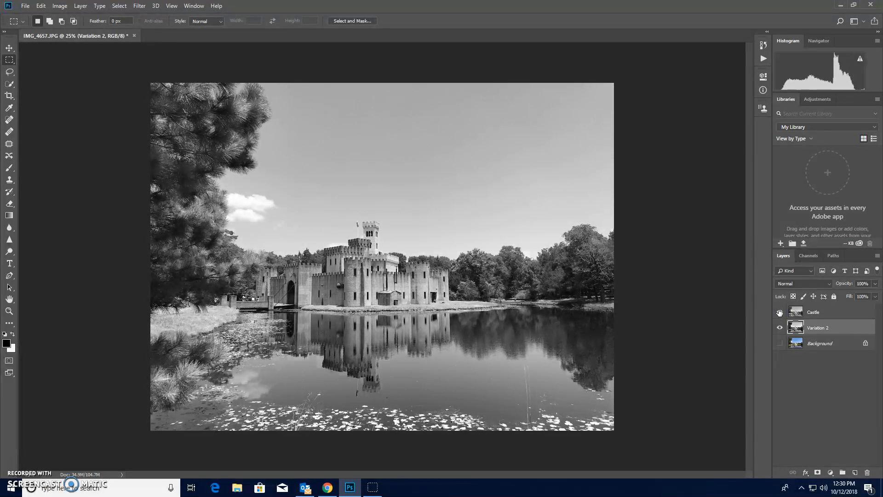
left_click(779, 312)
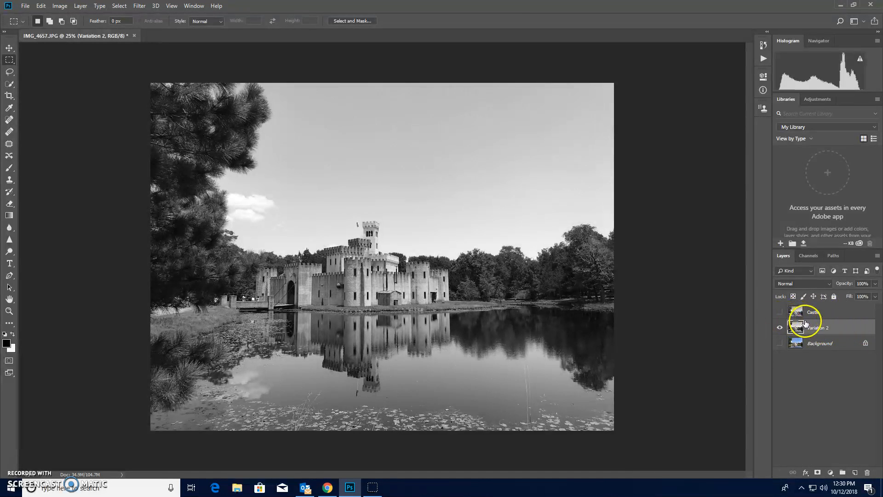
- Start saving the Variation 2 image under a new name and choose PNG as the file format
left_click(25, 6)
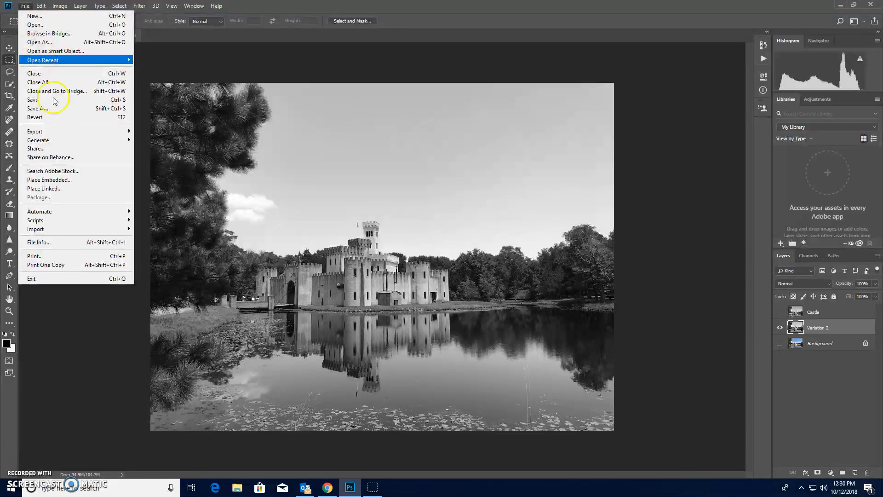
left_click(60, 108)
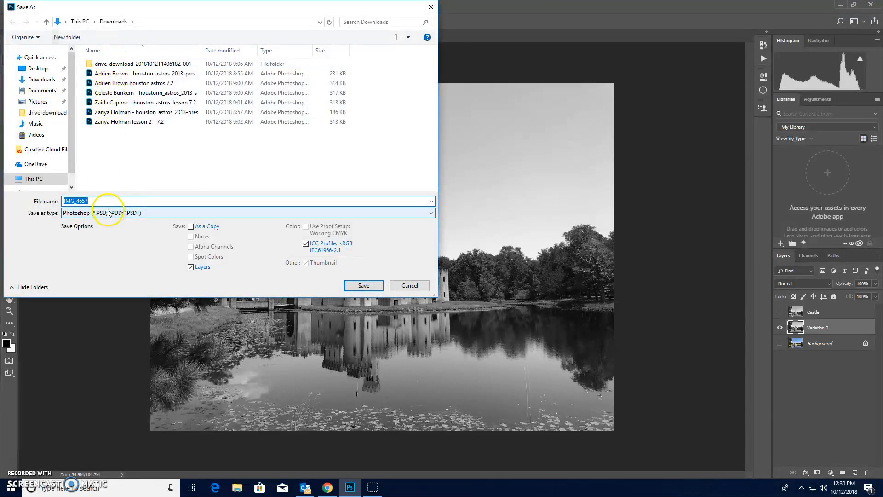
left_click(156, 214)
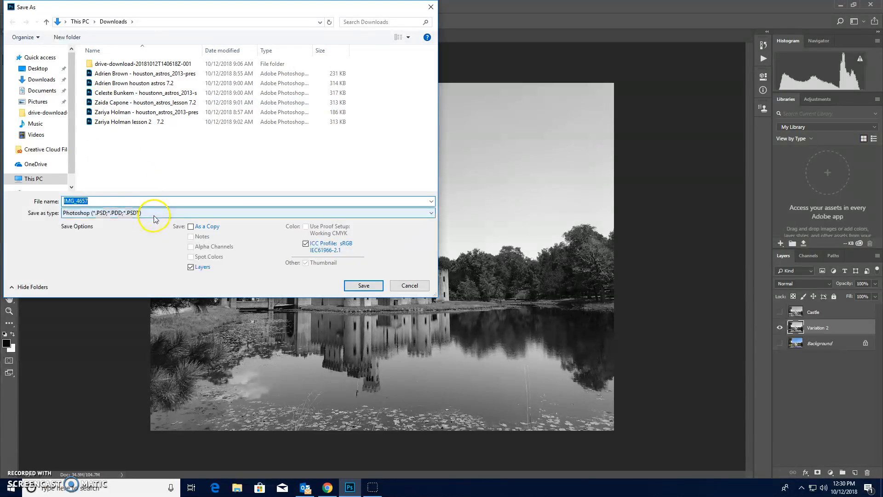
left_click(165, 338)
- Name the file "your name bw 2" and save it to Downloads with the Large file size (Fastest saving) option
left_click(119, 150)
left_click(115, 202)
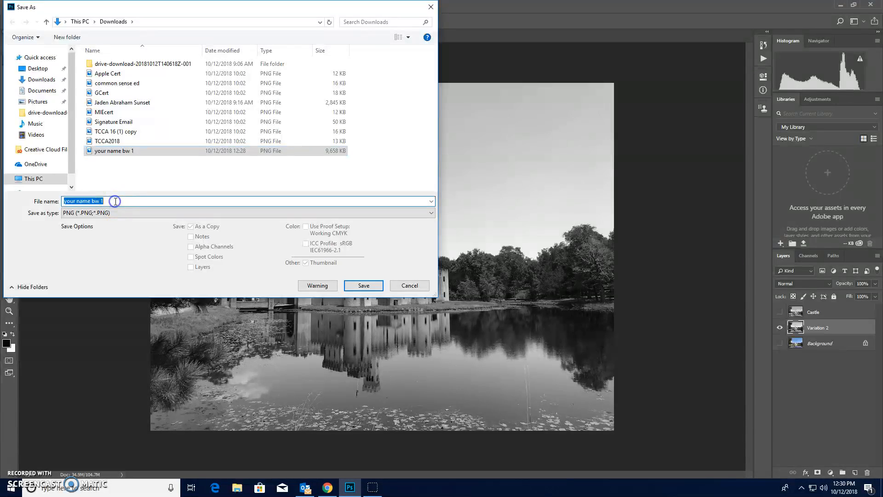
left_click(116, 203)
key("BackSpace")
key("BackSpace")
key("BackSpace")
key("BackSpace")
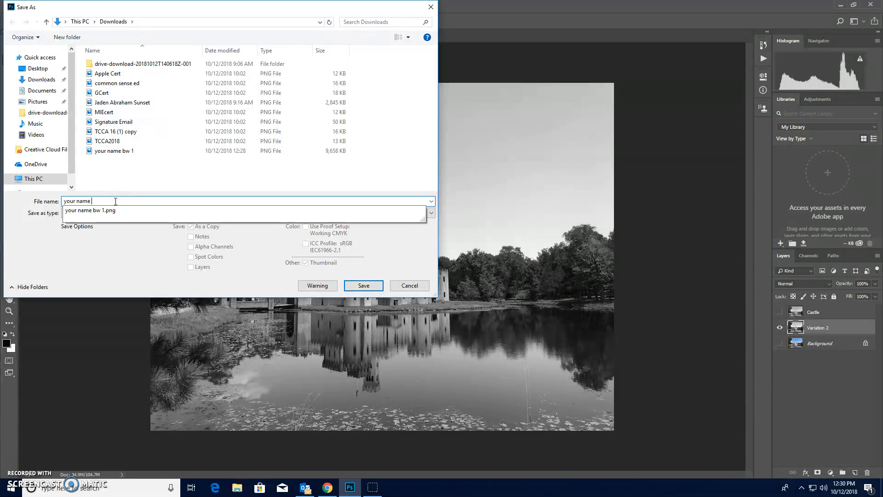
type("bw 2")
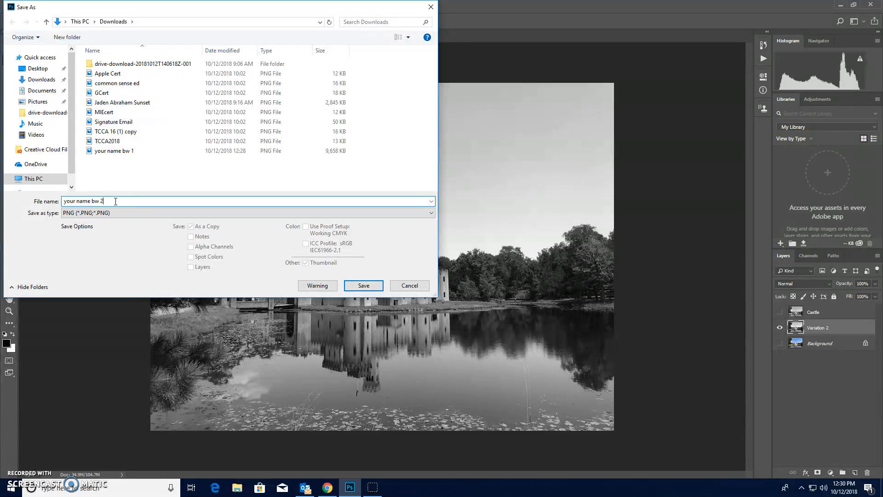
left_click(354, 285)
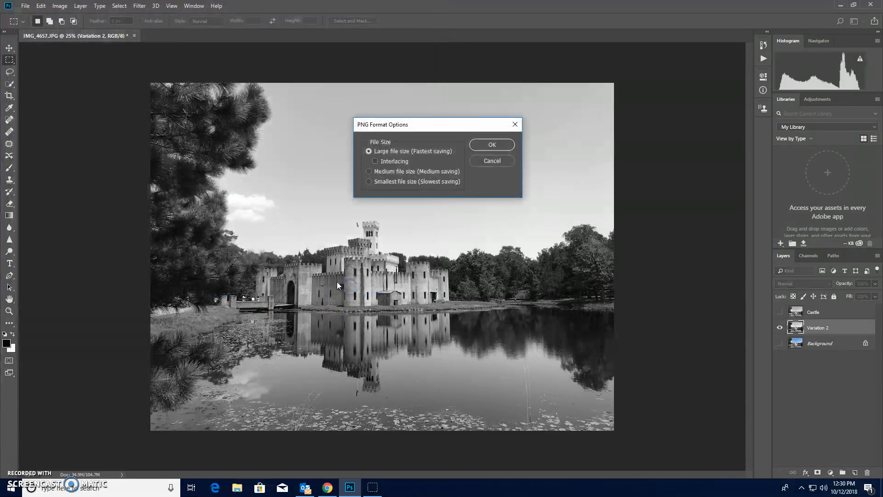
left_click(495, 141)
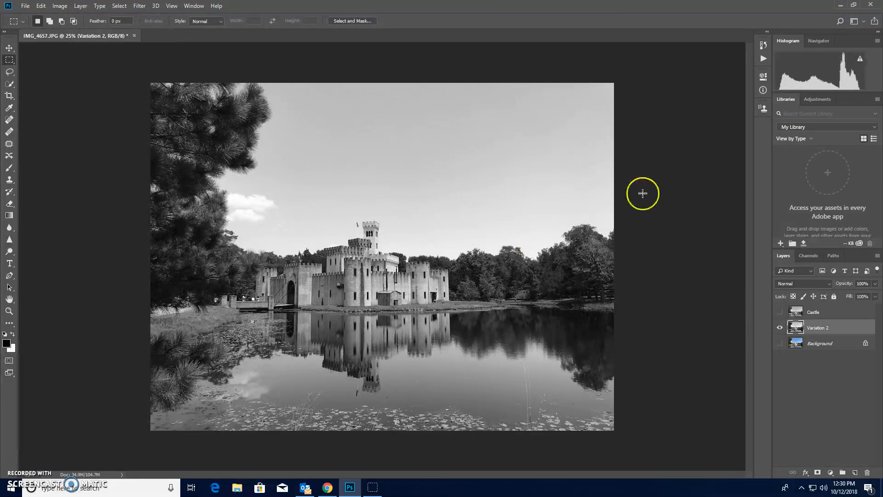
- Show the colour Background layer and hide the Variation 2 layer
left_click(780, 327)
left_click(780, 327)
left_click(782, 343)
left_click(780, 327)
- Duplicate the Background layer and rename the copy Variation 3
left_click(830, 346)
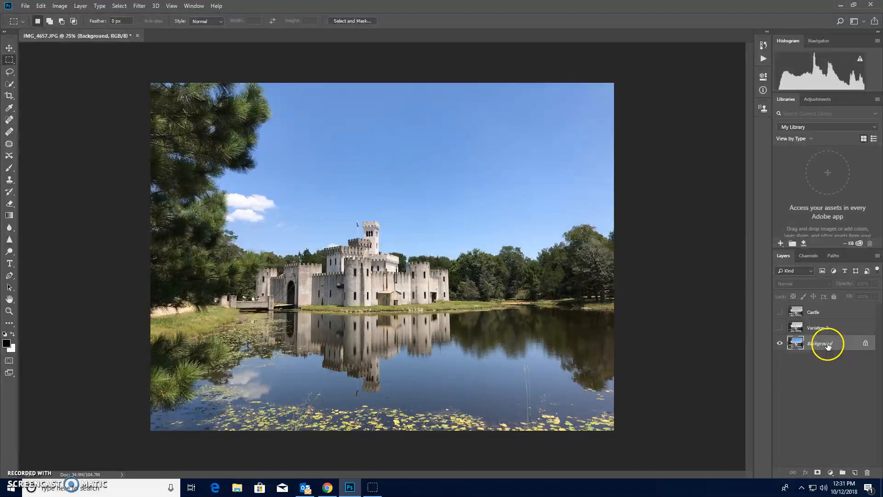
left_click_drag(833, 340, 855, 472)
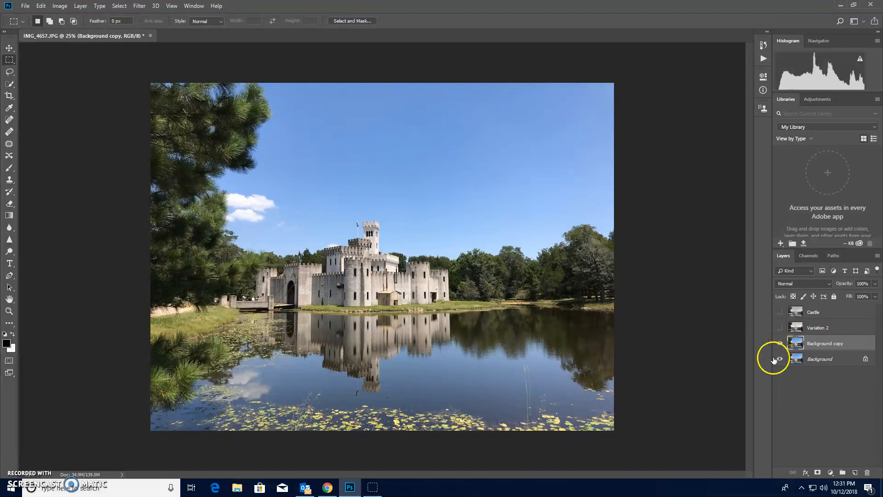
left_click(822, 347)
type("Variation 3")
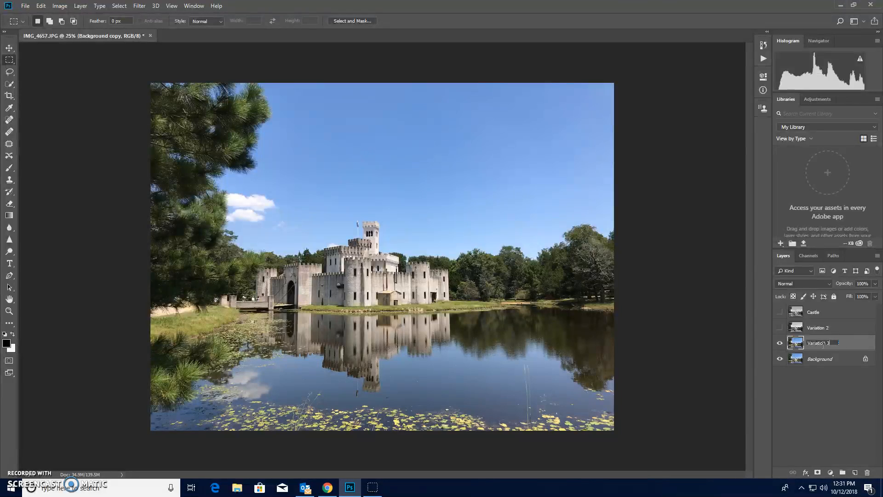
left_click(835, 408)
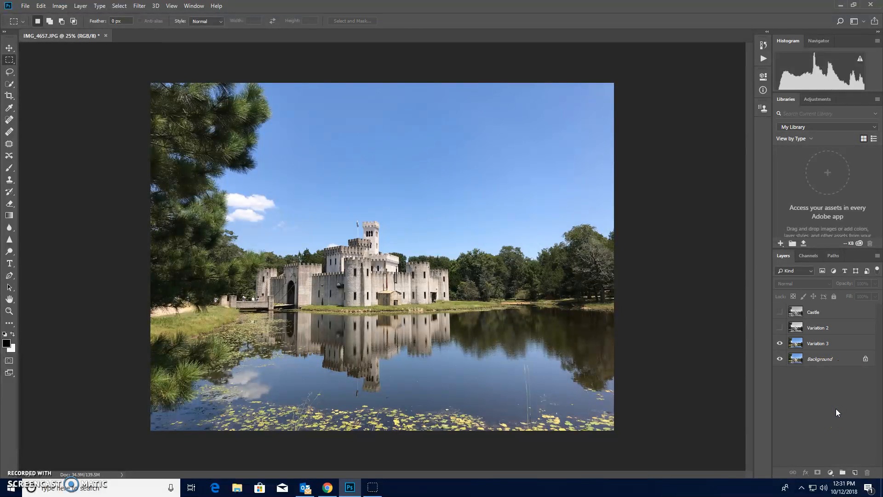